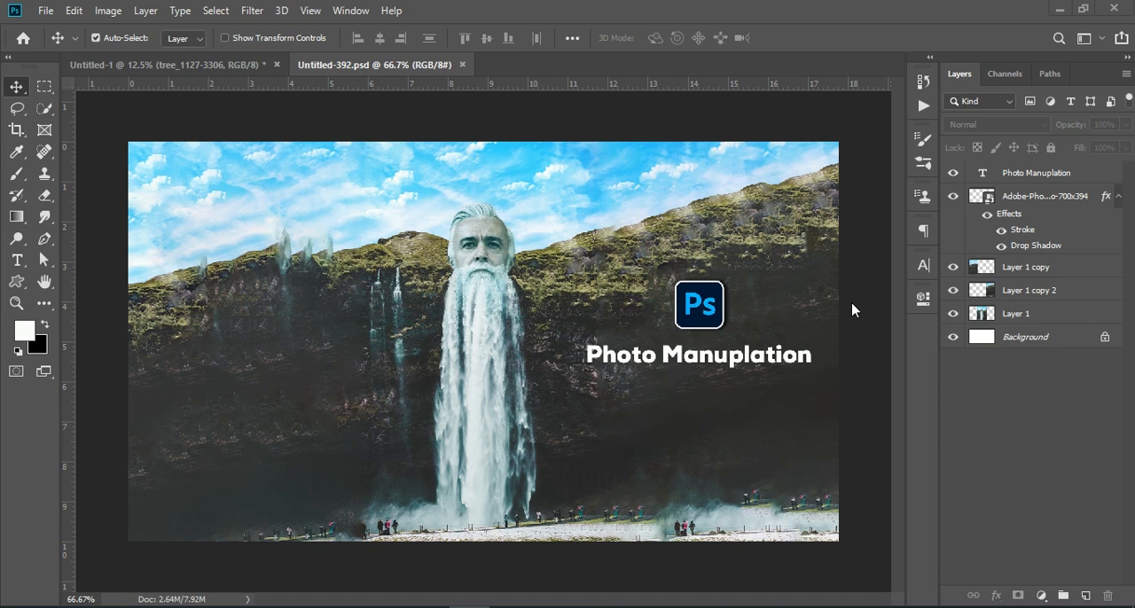
Open the portrait photo of the white-bearded man from the Downloads folder
click(149, 65)
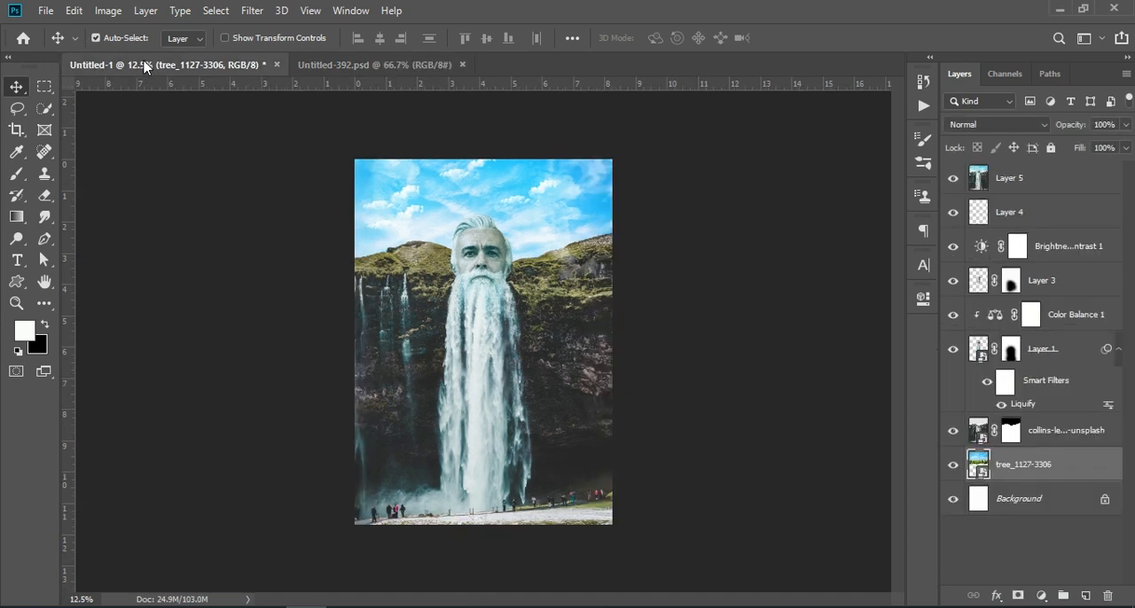
click(782, 236)
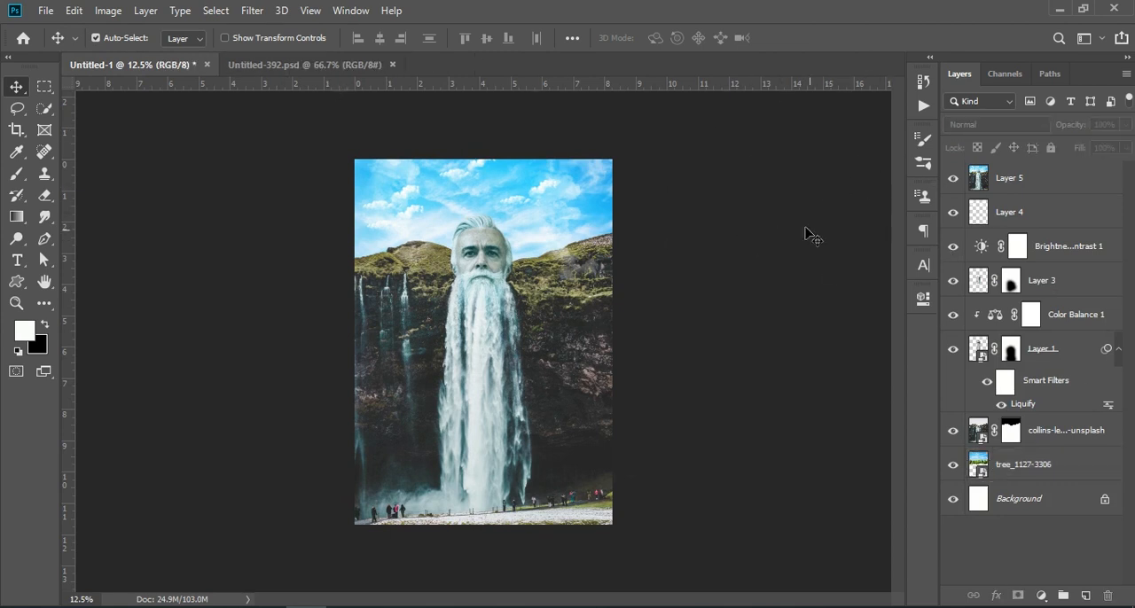
click(46, 11)
click(55, 46)
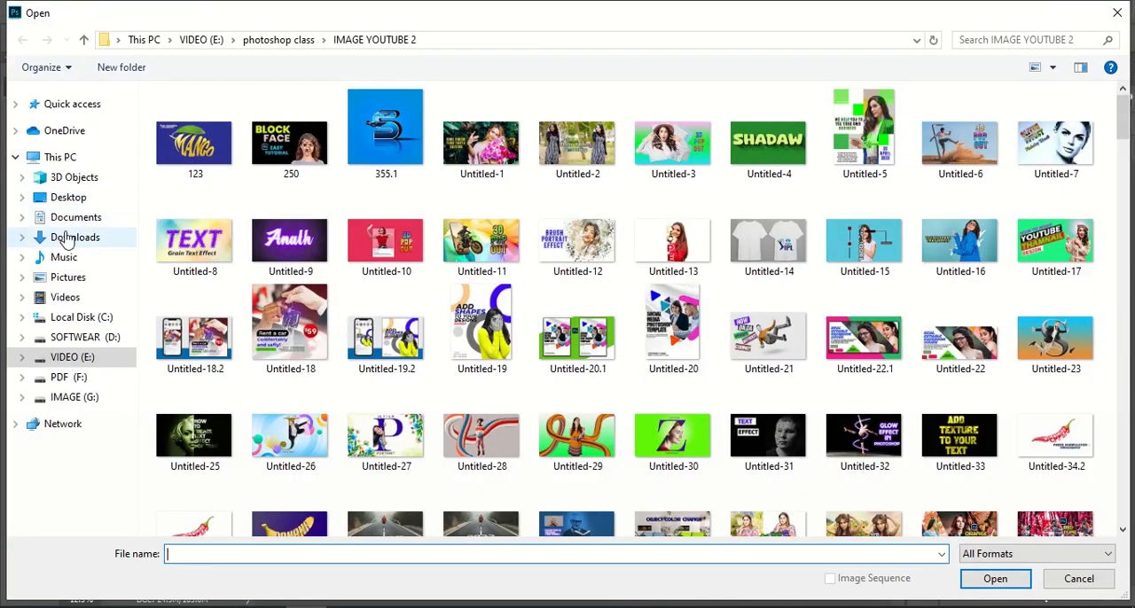
click(68, 238)
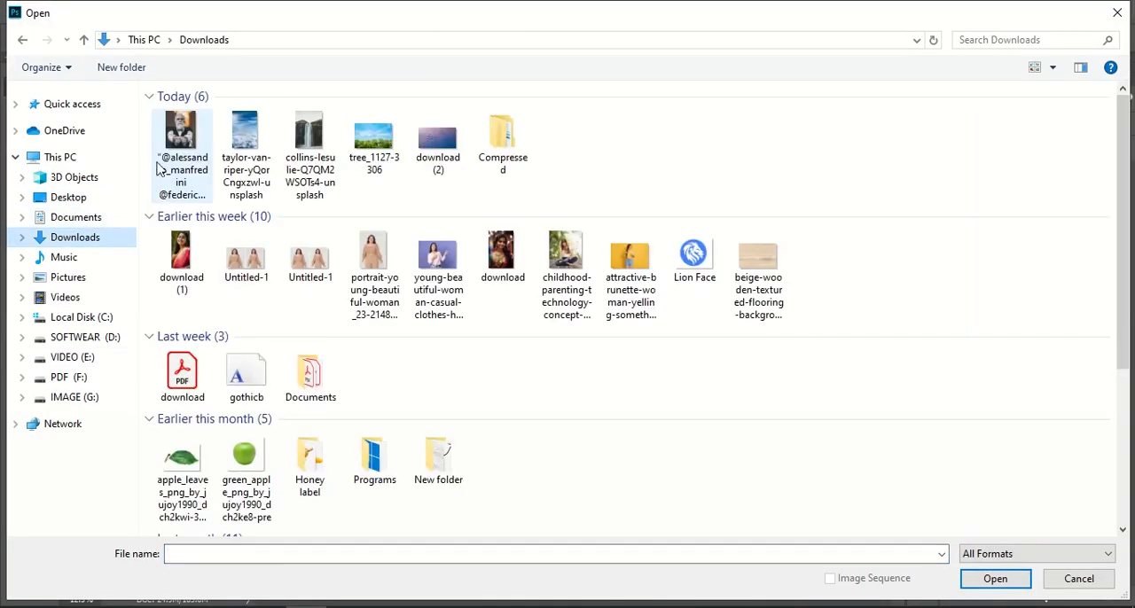
click(182, 142)
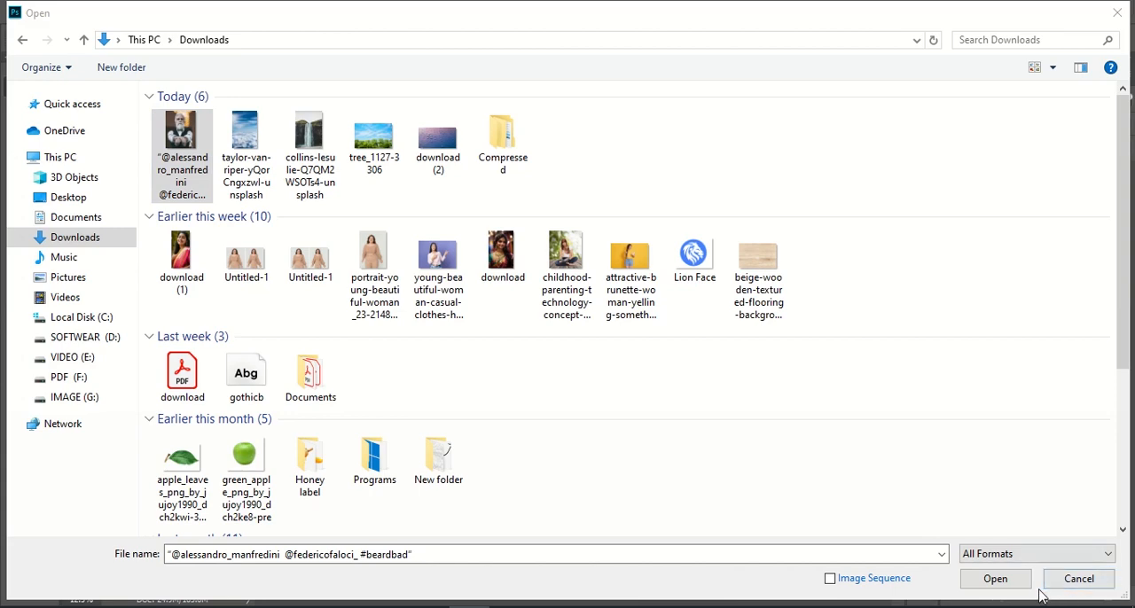
click(995, 578)
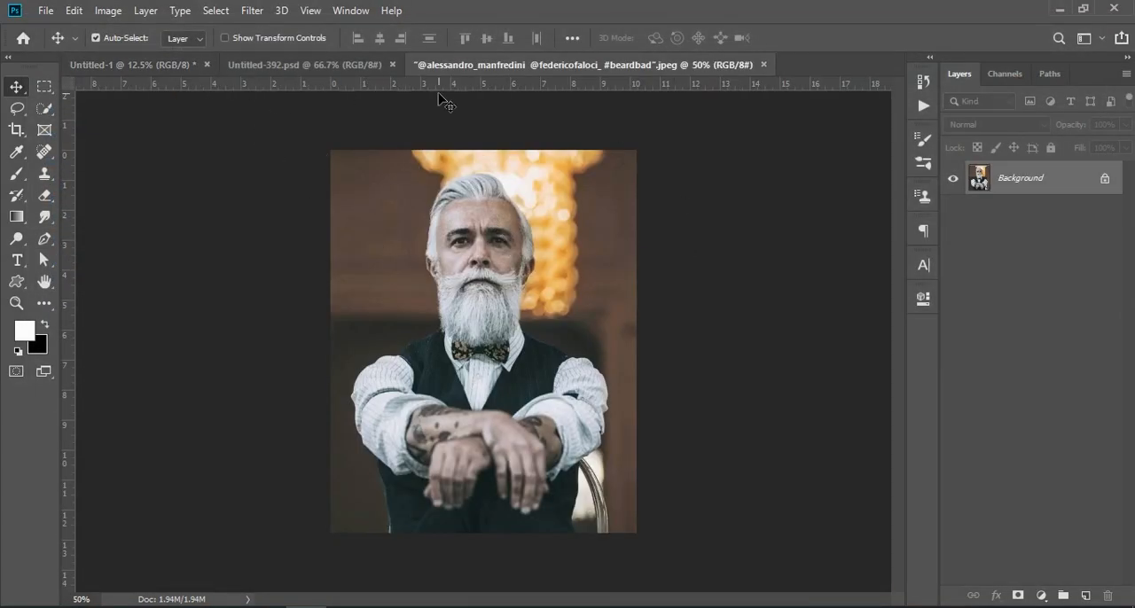
Examine the finished waterfall-beard composite in Untitled-1 from face to foot of the falls, and compare it with the original portrait
click(160, 66)
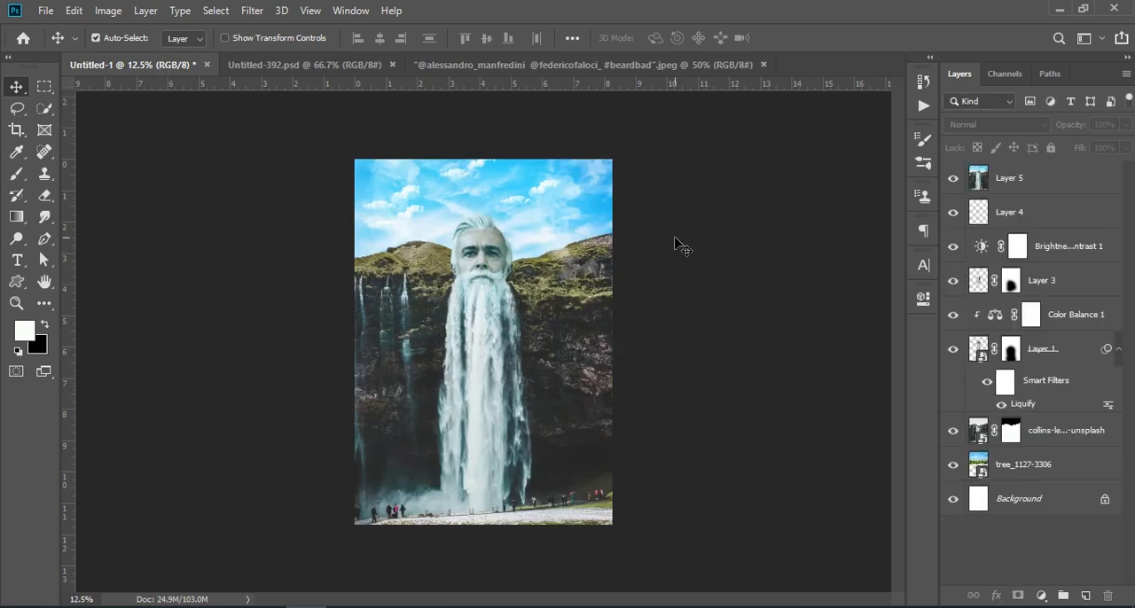
key(ctrl+KP_Add)
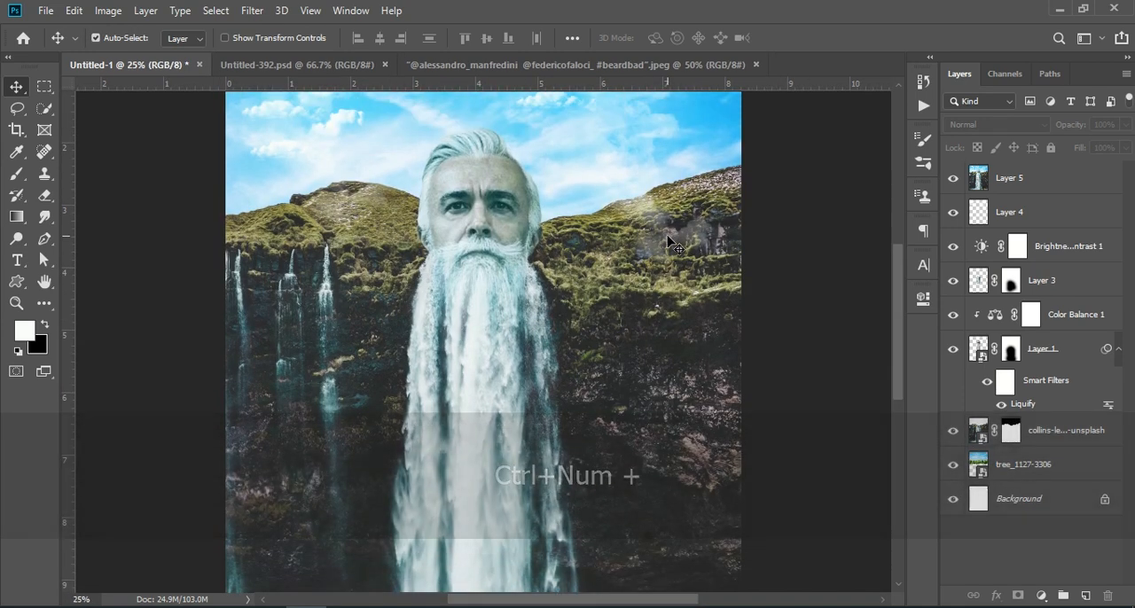
scroll(673, 245, down, 3)
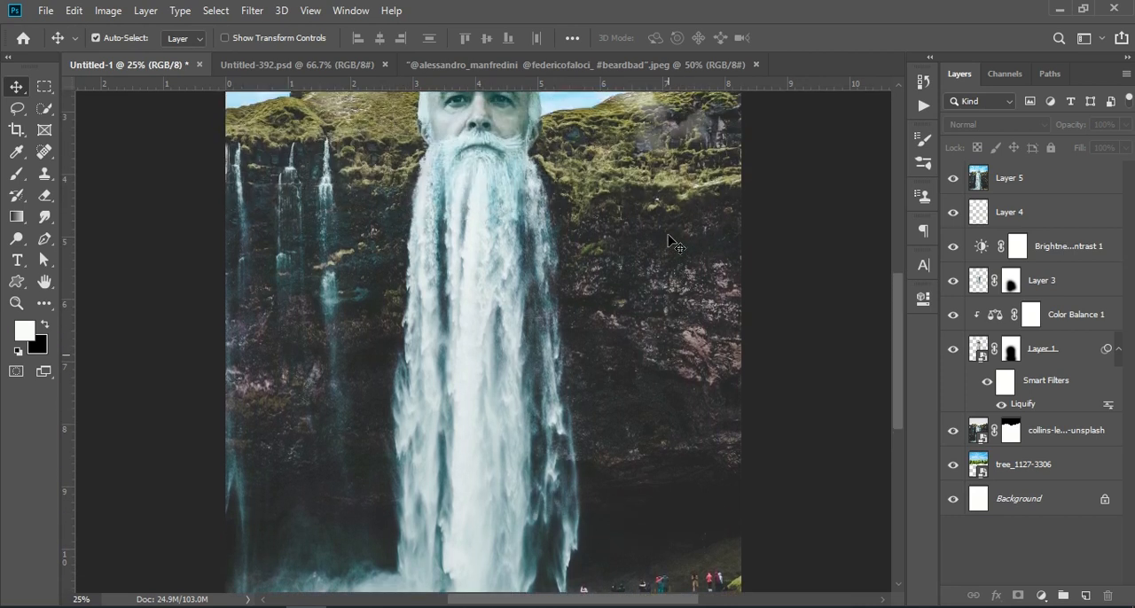
scroll(674, 244, up, 6)
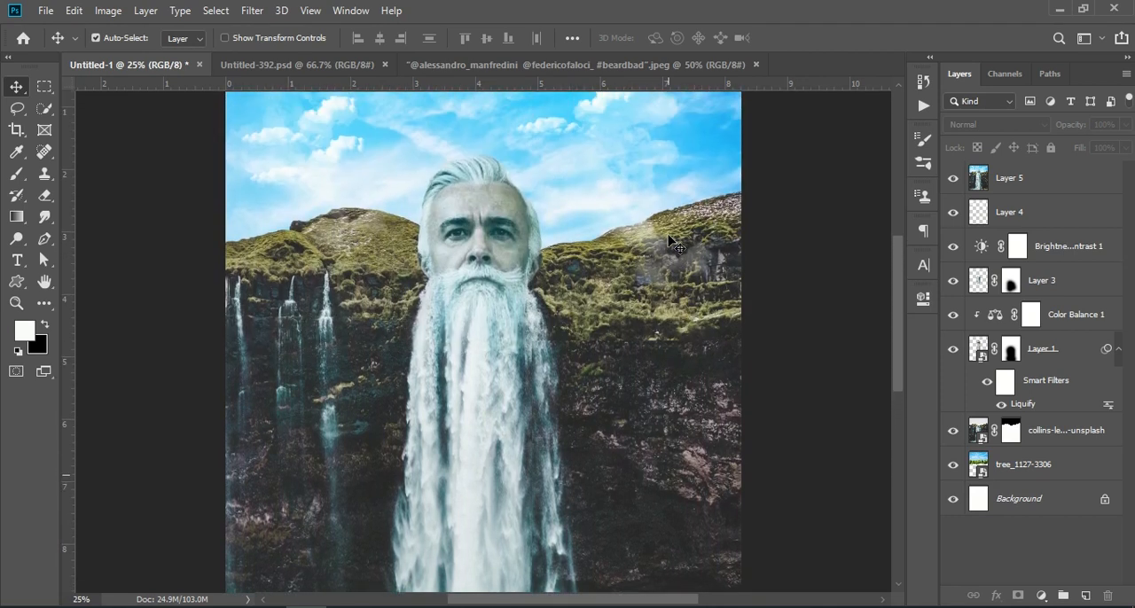
scroll(674, 244, up, 2)
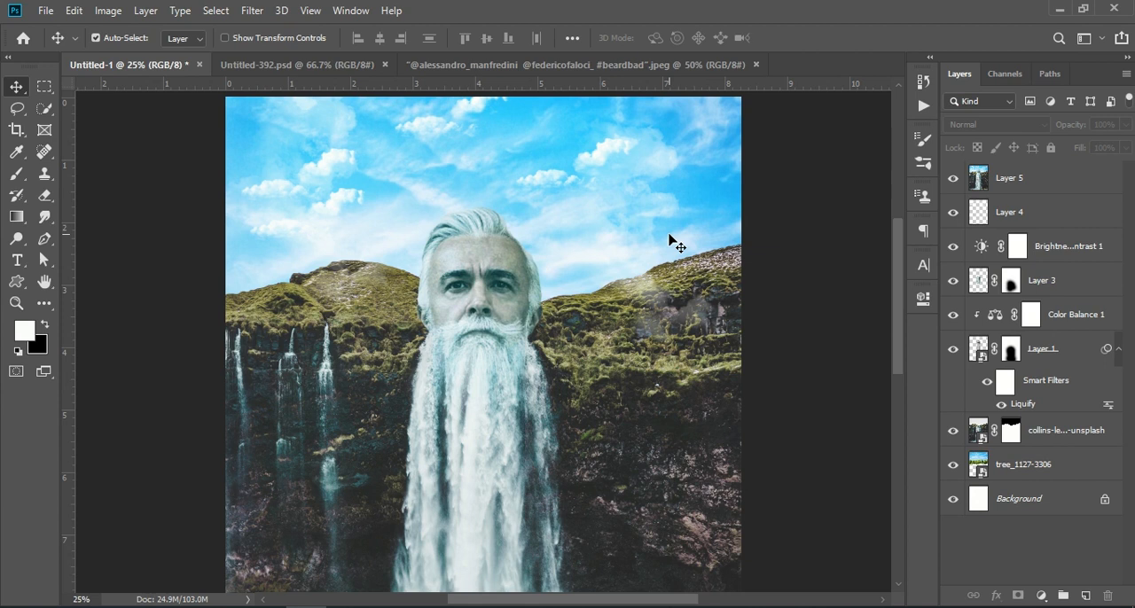
key(ctrl+KP_Subtract)
key(ctrl+KP_Subtract)
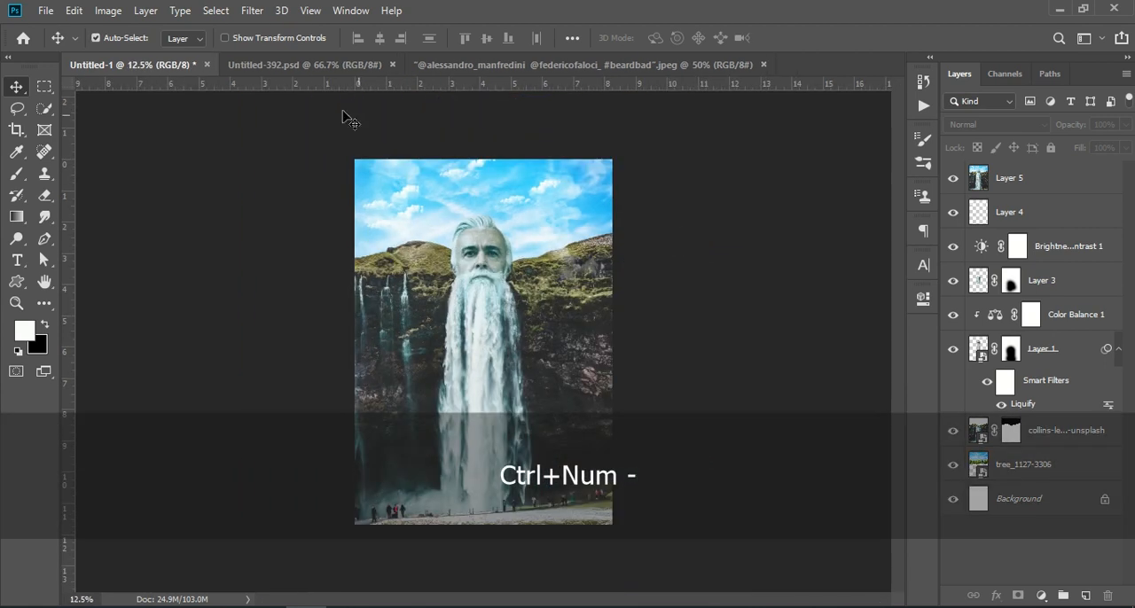
click(301, 65)
click(409, 66)
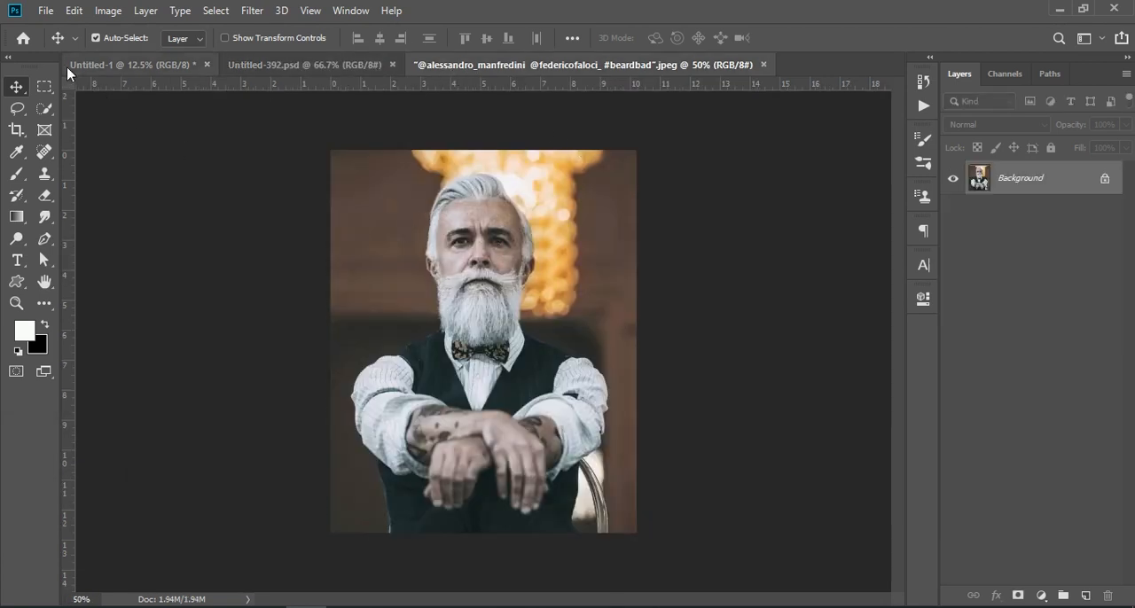
Create a new portrait A4 document, 210 x 297 mm at 300 pixels/inch, in 8-bit RGB Color with a white background
click(40, 12)
click(46, 13)
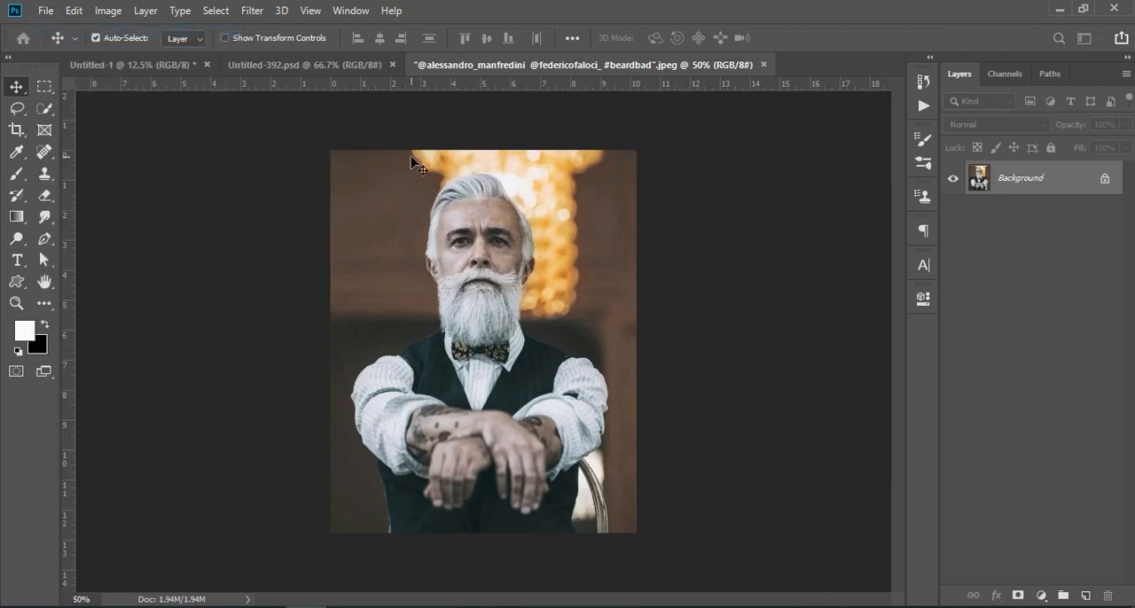
key(ctrl+n)
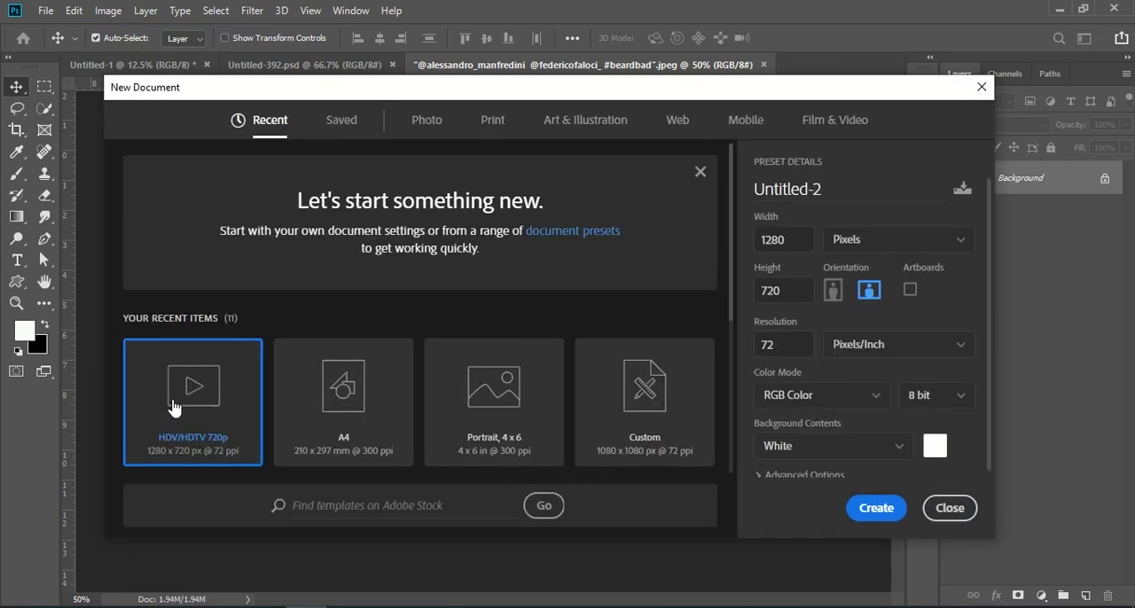
click(375, 422)
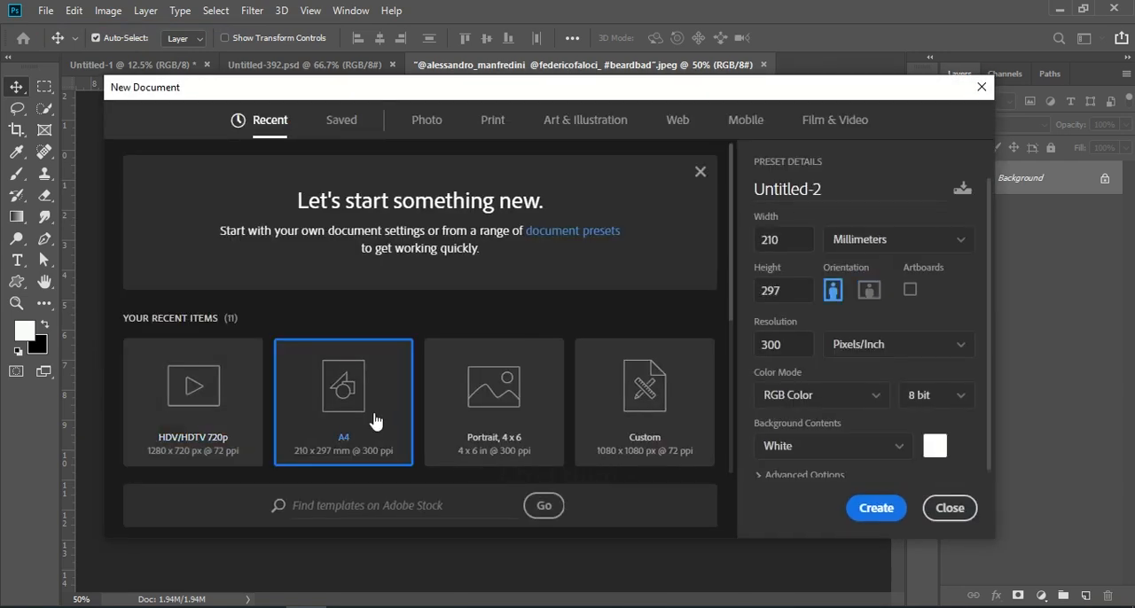
click(876, 509)
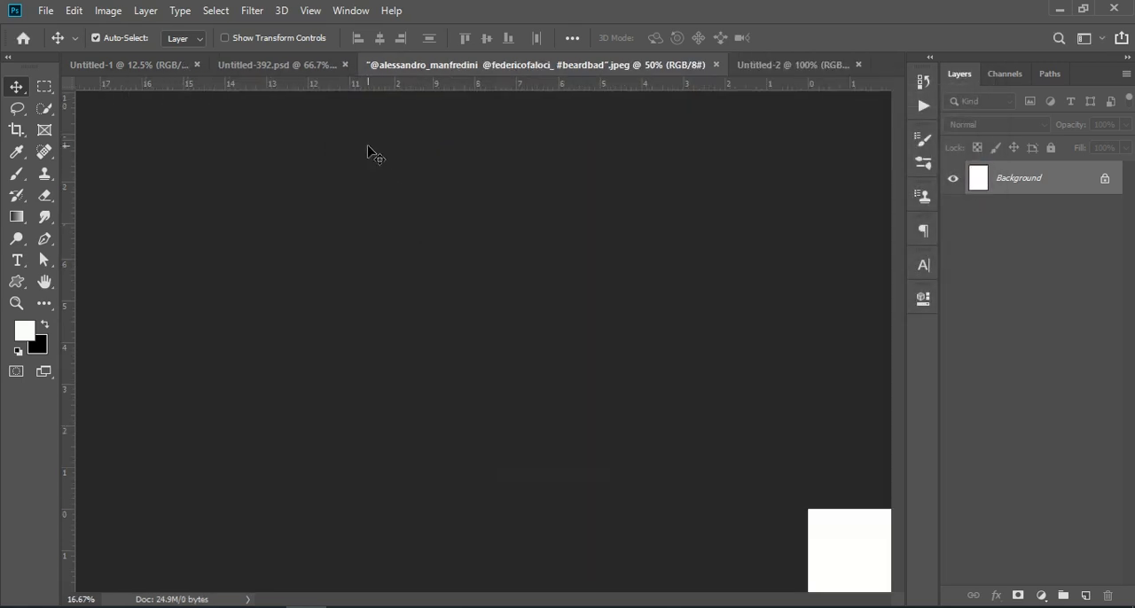
Place the waterfall photo from Downloads as an embedded image and scale it to 15.34% so it covers the page
click(46, 11)
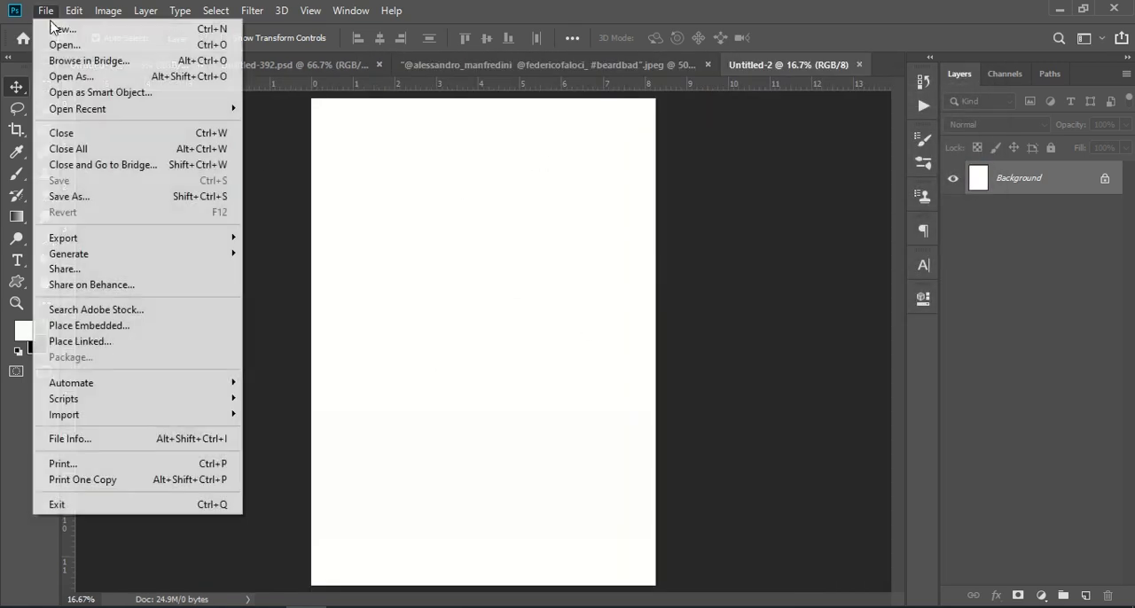
click(159, 327)
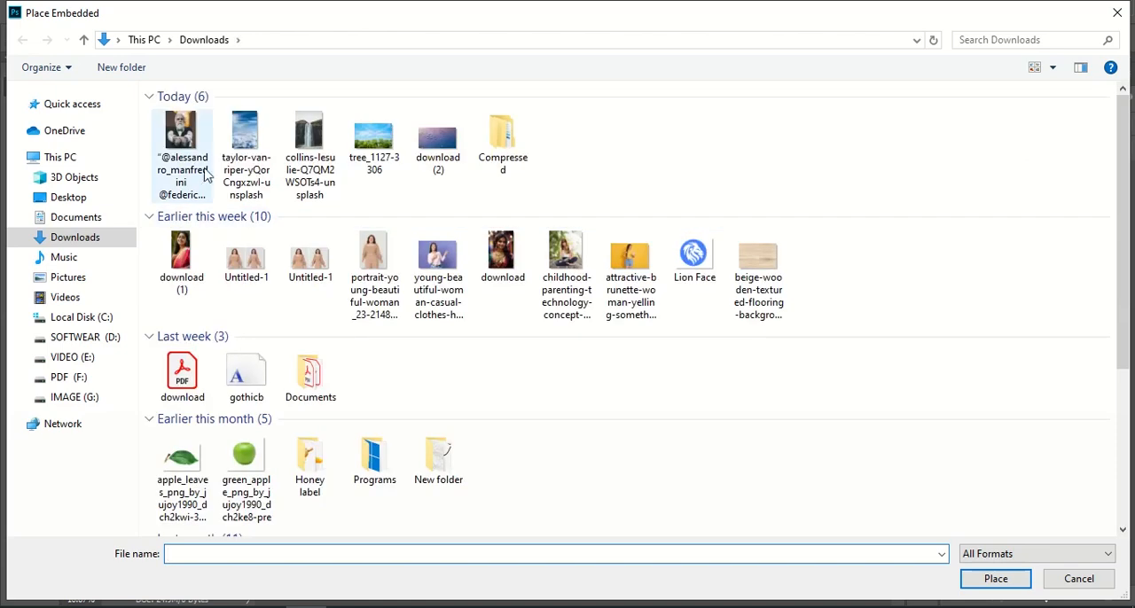
click(306, 135)
click(468, 607)
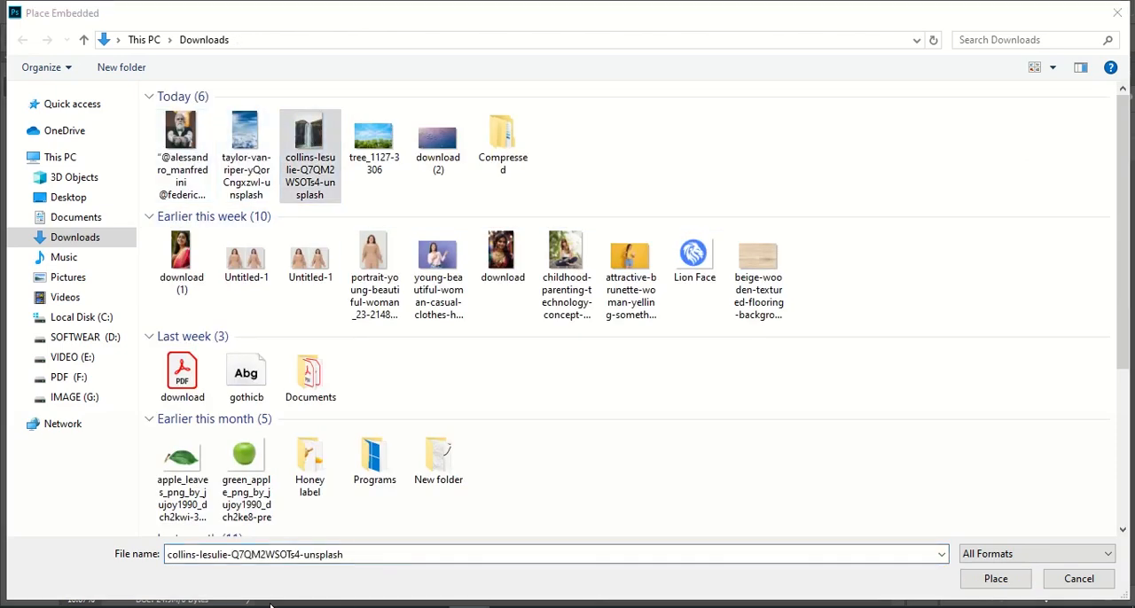
click(986, 578)
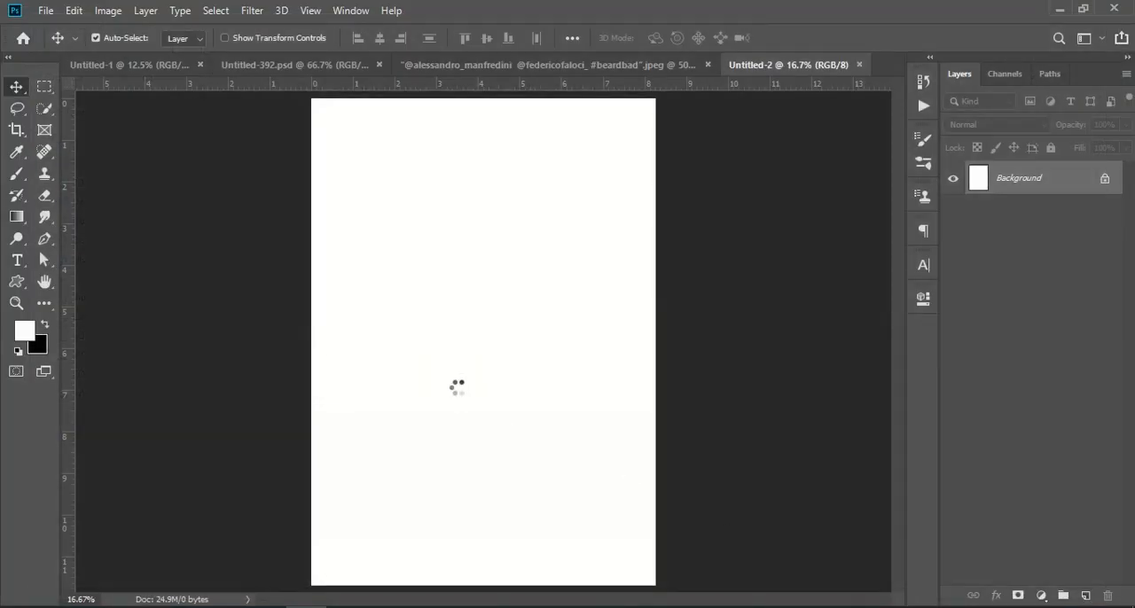
drag(309, 581, 296, 600)
drag(452, 511, 463, 508)
drag(509, 401, 506, 385)
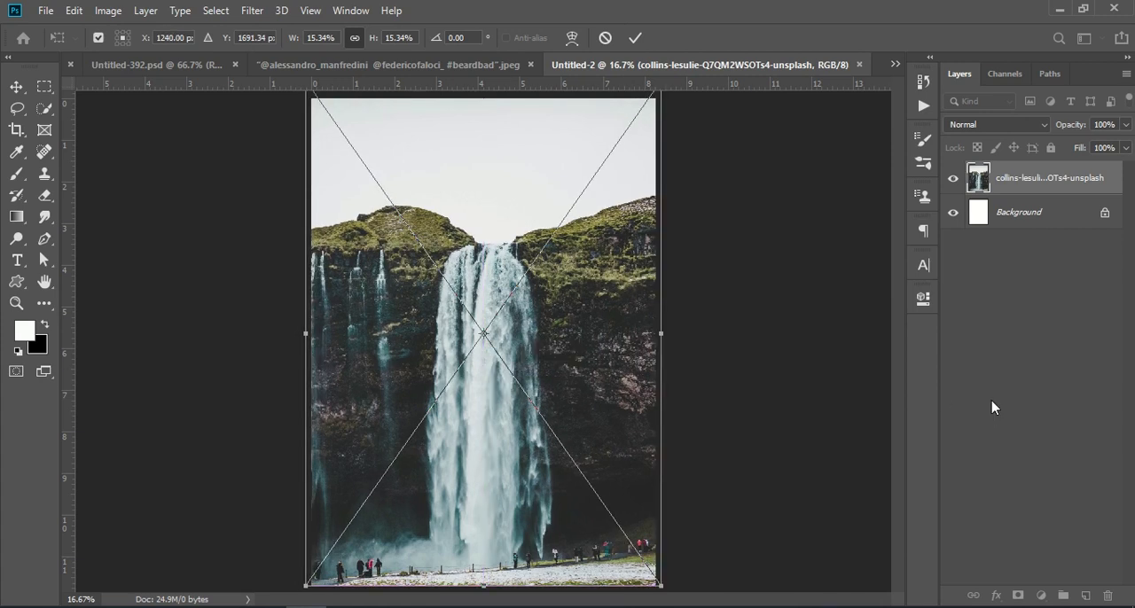
key(Return)
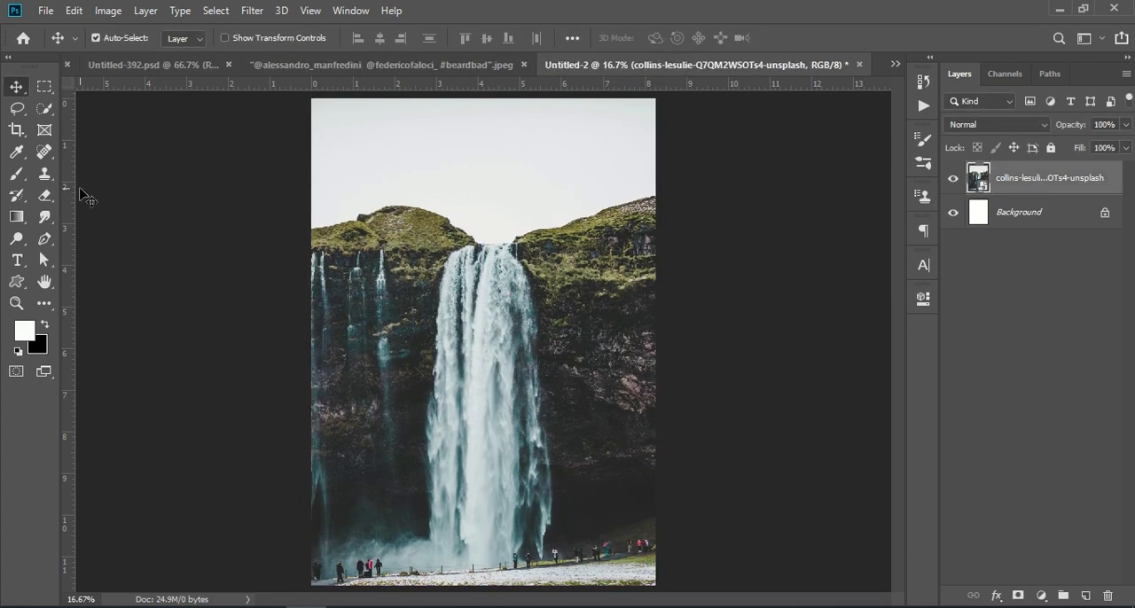
Mask out the pale sky of the waterfall layer by quick-selecting the sky, inverting the selection and adding a layer mask
click(49, 112)
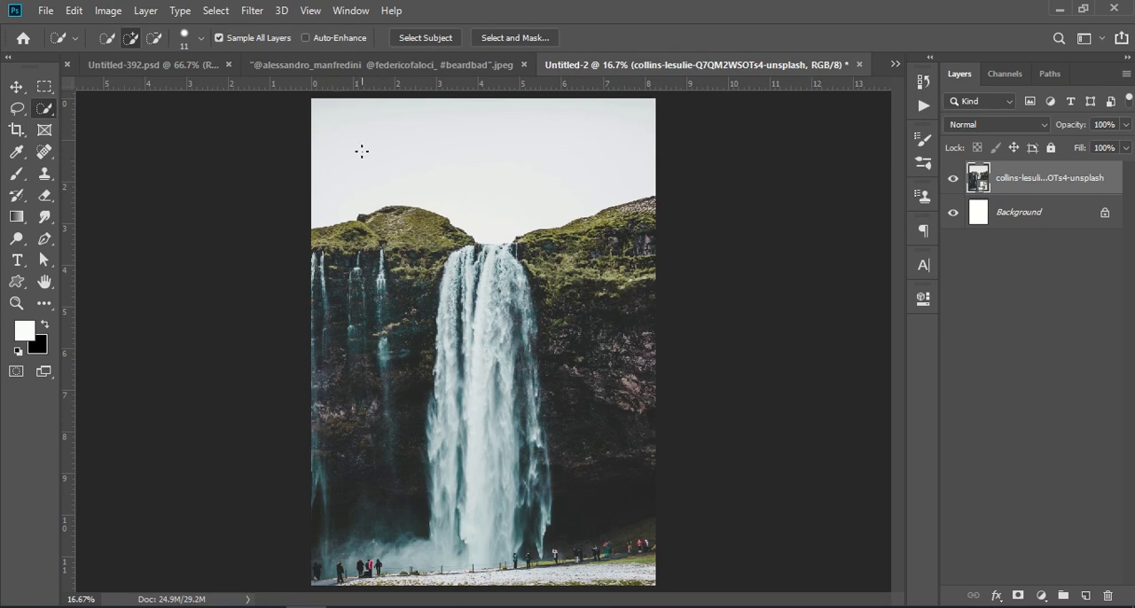
drag(434, 167, 527, 177)
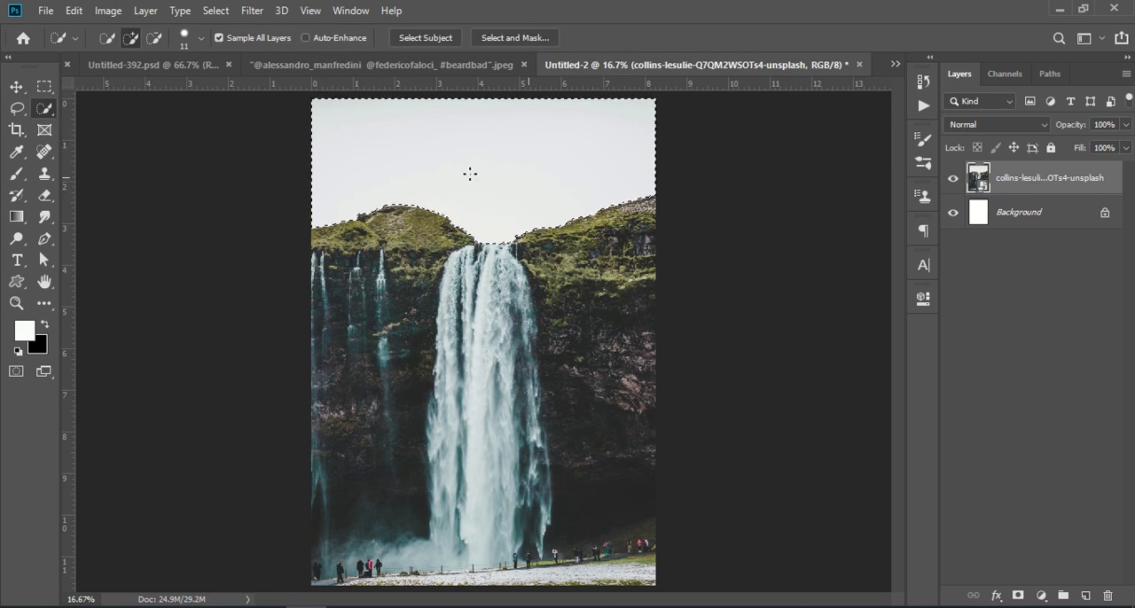
click(217, 12)
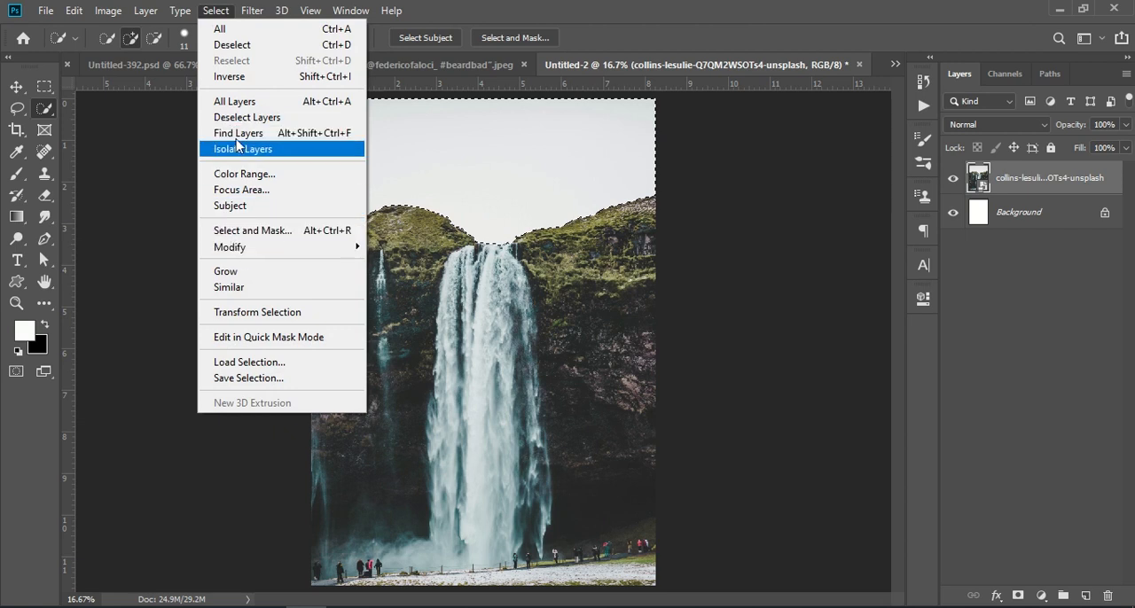
click(244, 78)
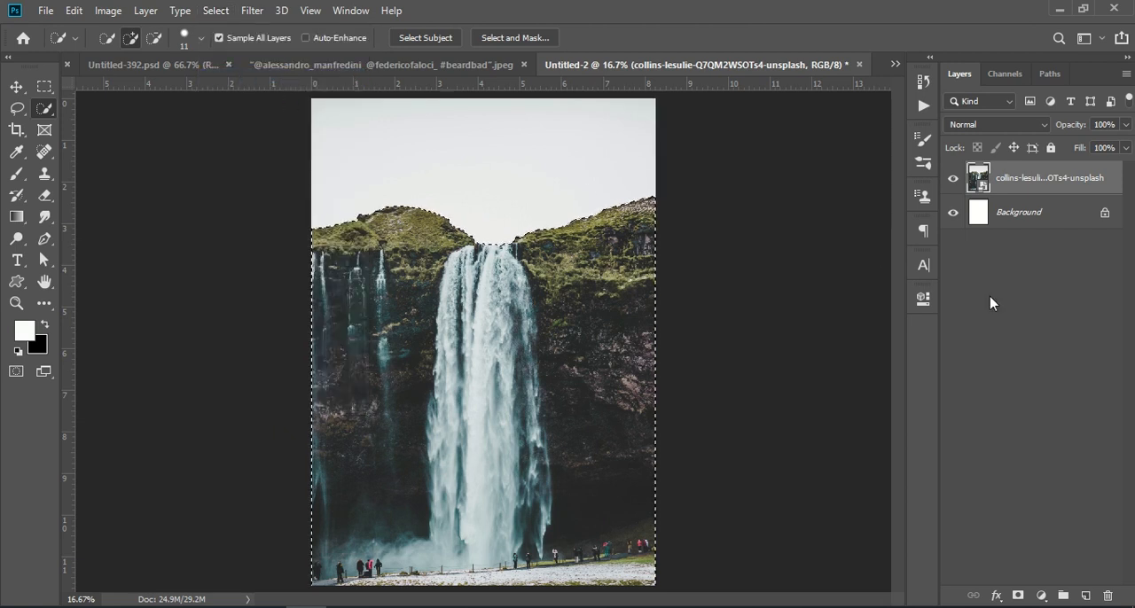
click(1017, 596)
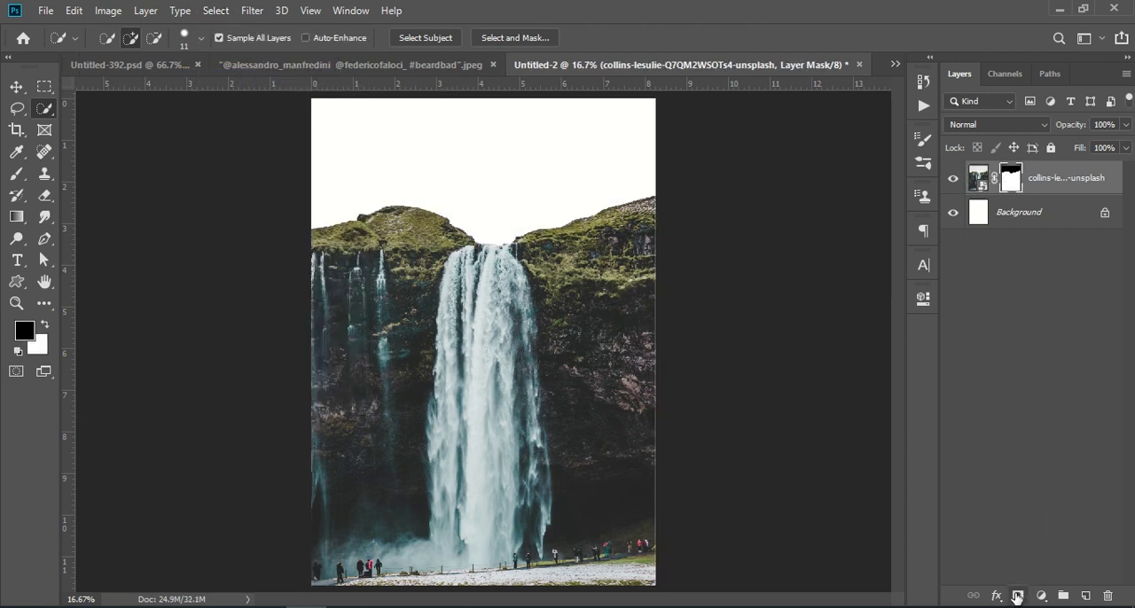
click(1045, 384)
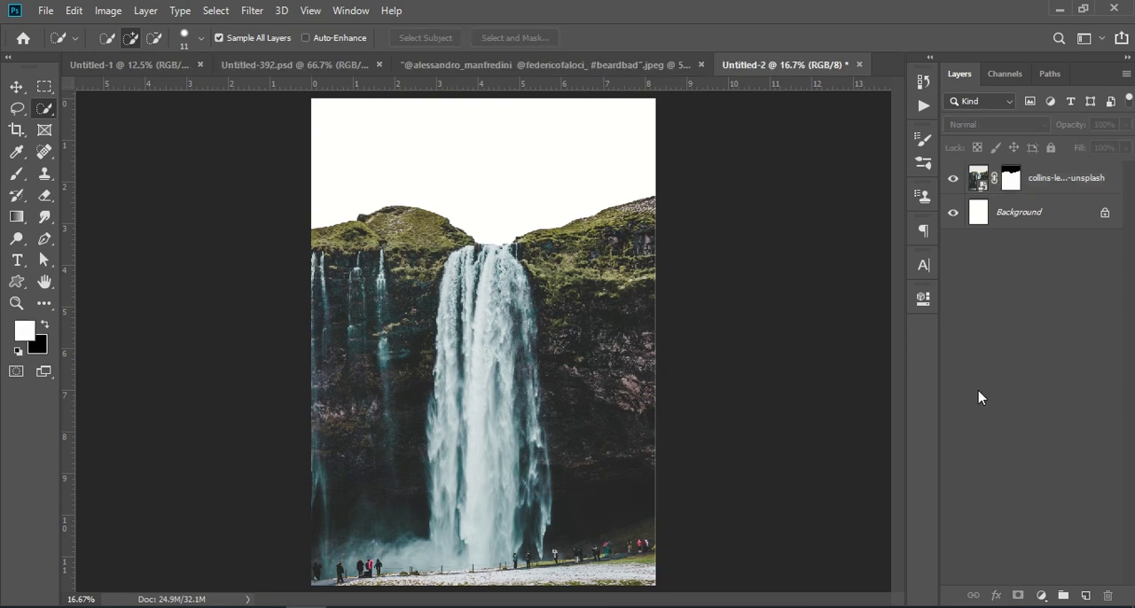
Enlarge the masked waterfall layer slightly past the page edges and move it up to a Y position of 1666 px
click(1058, 177)
key(ctrl+t)
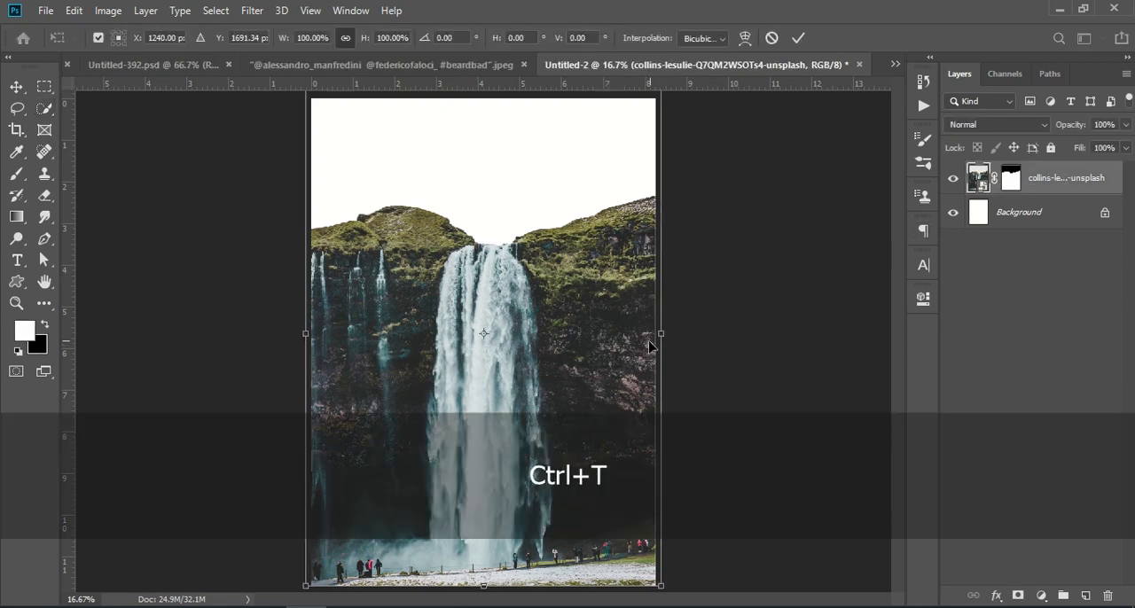
drag(663, 333, 669, 334)
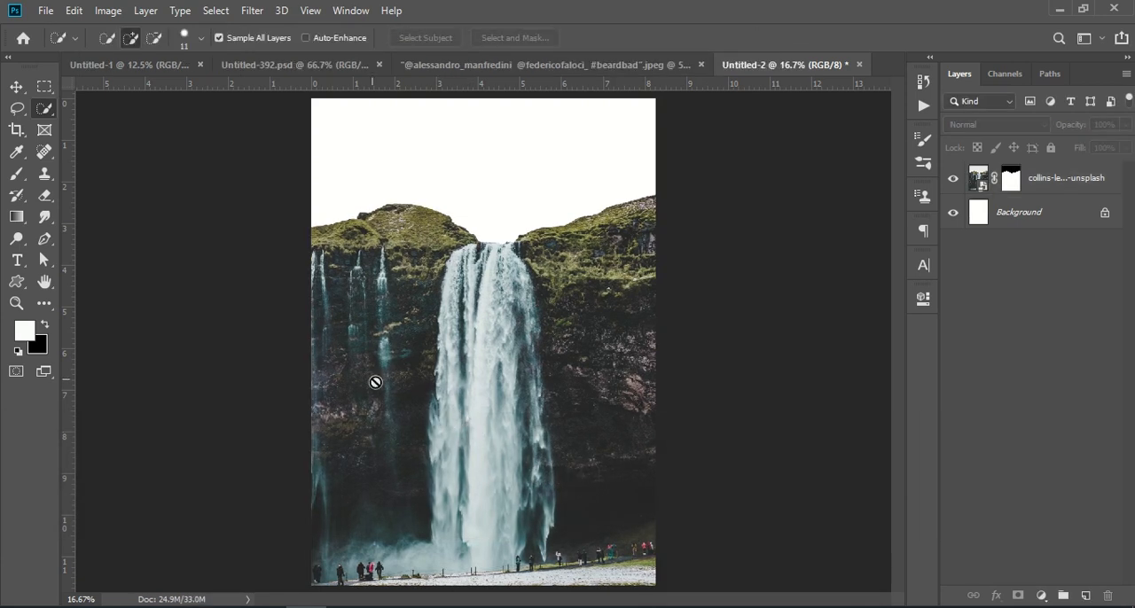
click(1038, 181)
key(ctrl+t)
drag(486, 427, 487, 424)
key(Return)
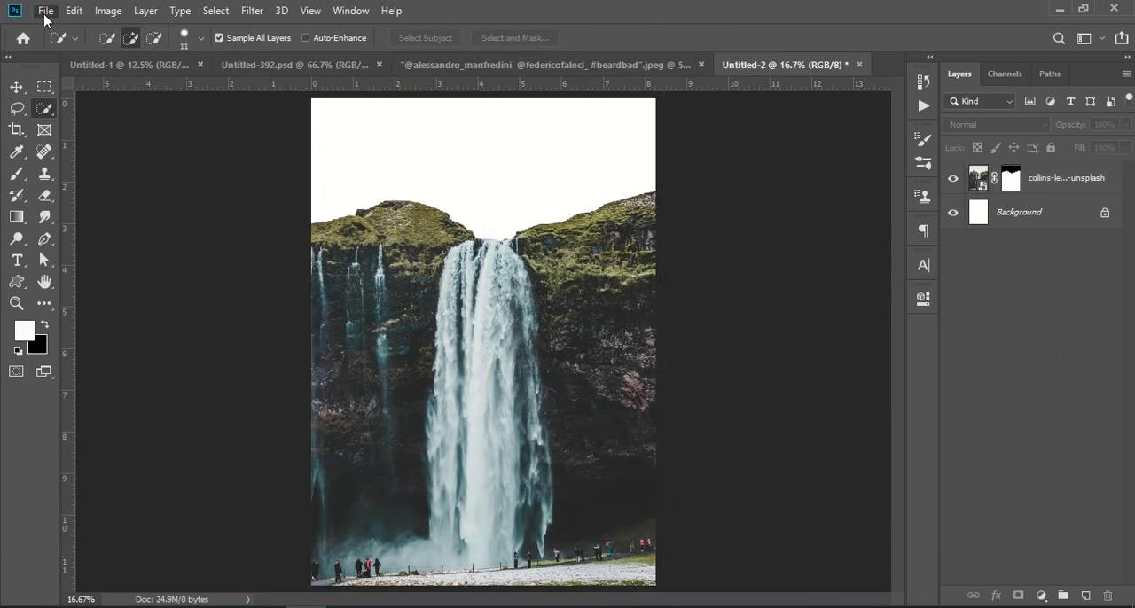
Place tree_1127-3306 from Downloads as an embedded image, align it with the page's upper edge, and move its layer below the waterfall layer
click(46, 13)
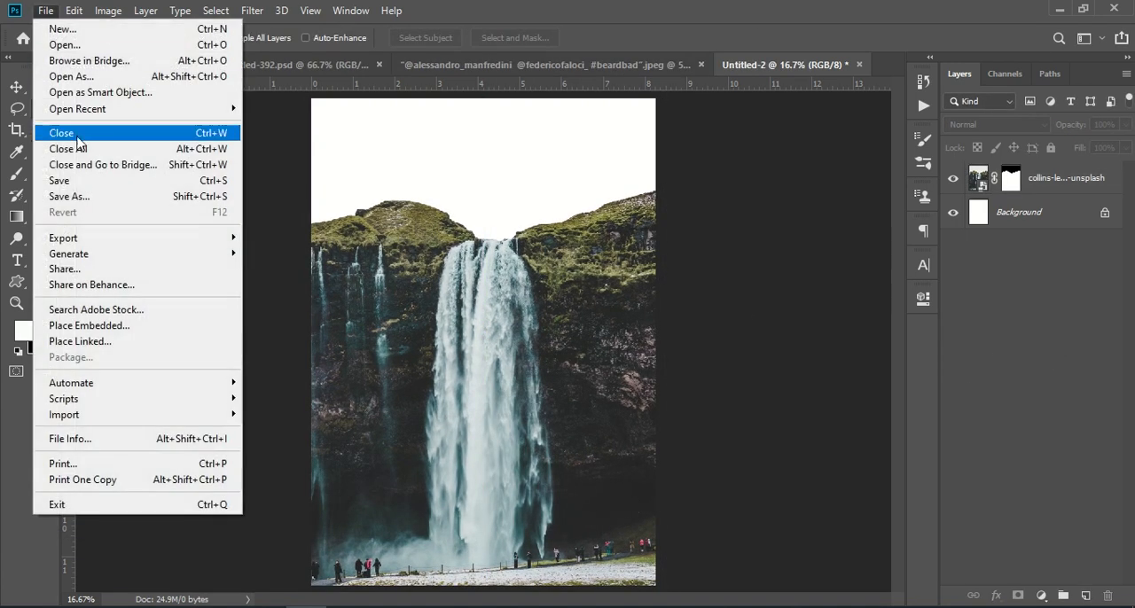
click(103, 328)
click(379, 147)
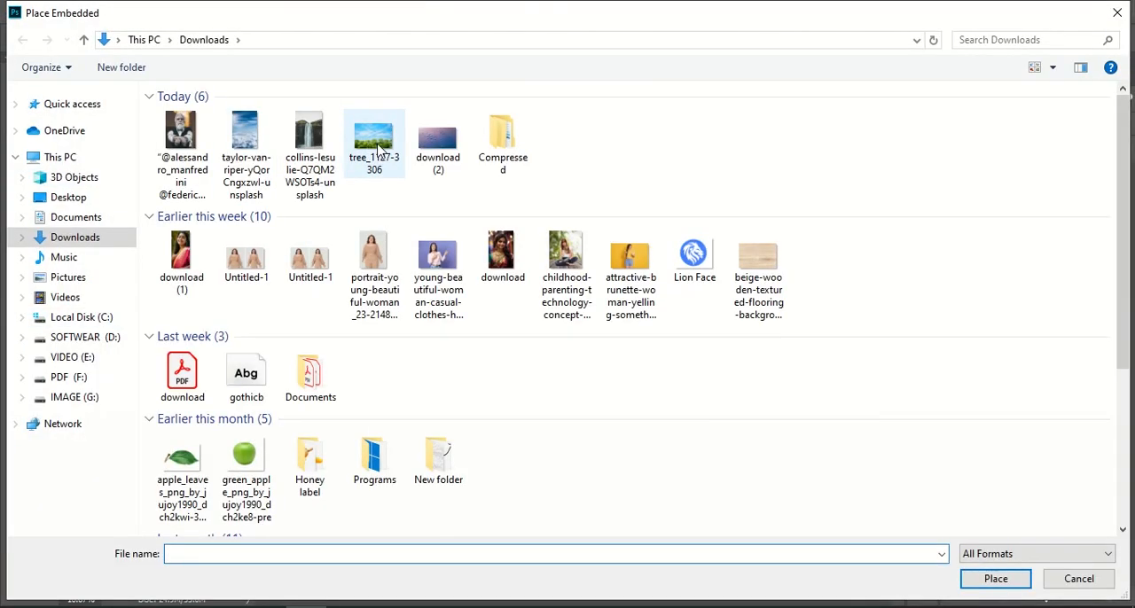
click(998, 589)
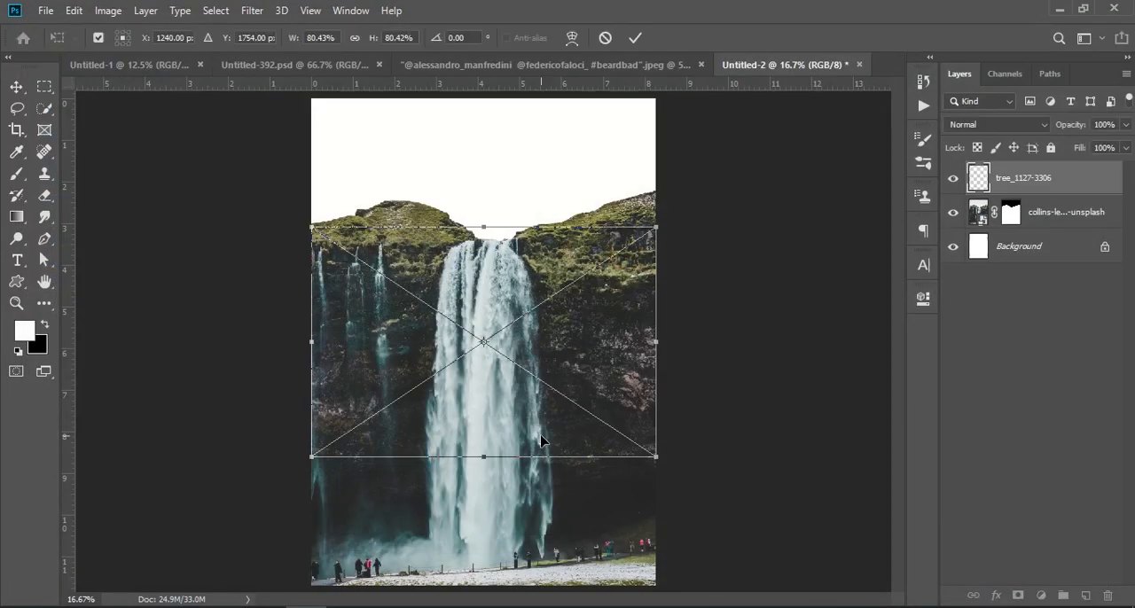
drag(524, 409, 520, 276)
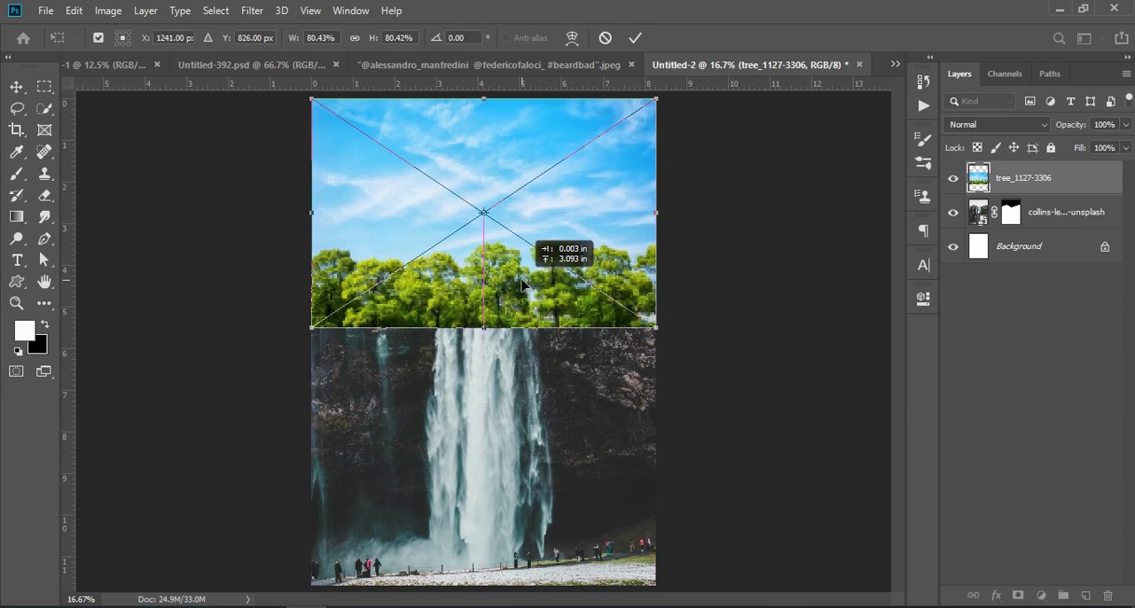
key(w)
drag(1026, 184, 1031, 244)
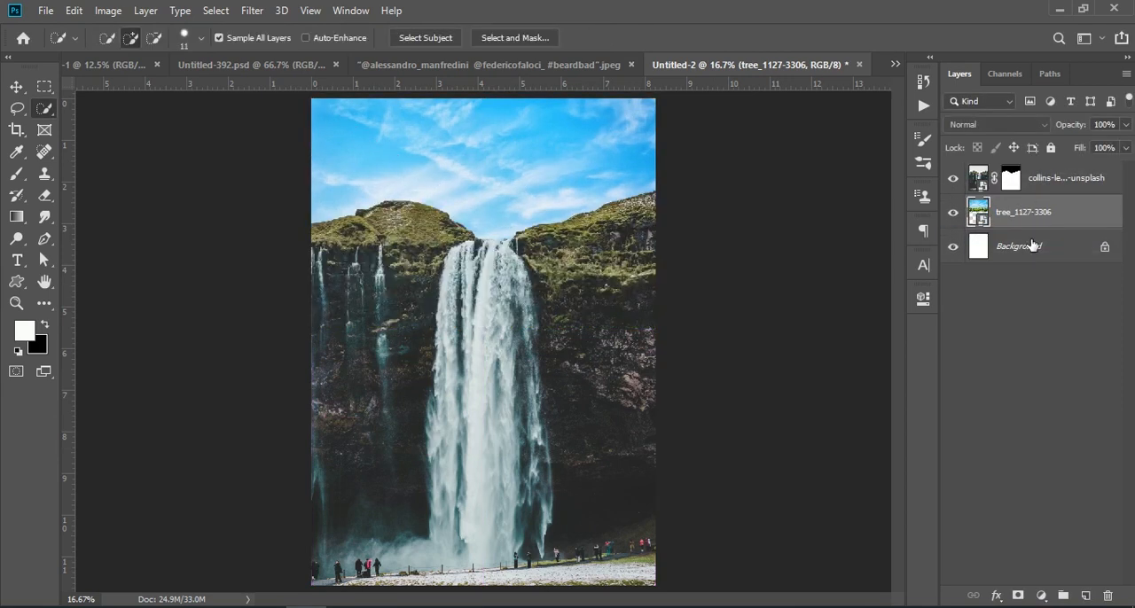
Apply a Gaussian Blur with a radius of 8.0 pixels to the tree_1127-3306 sky layer
click(251, 10)
mouse_move(283, 198)
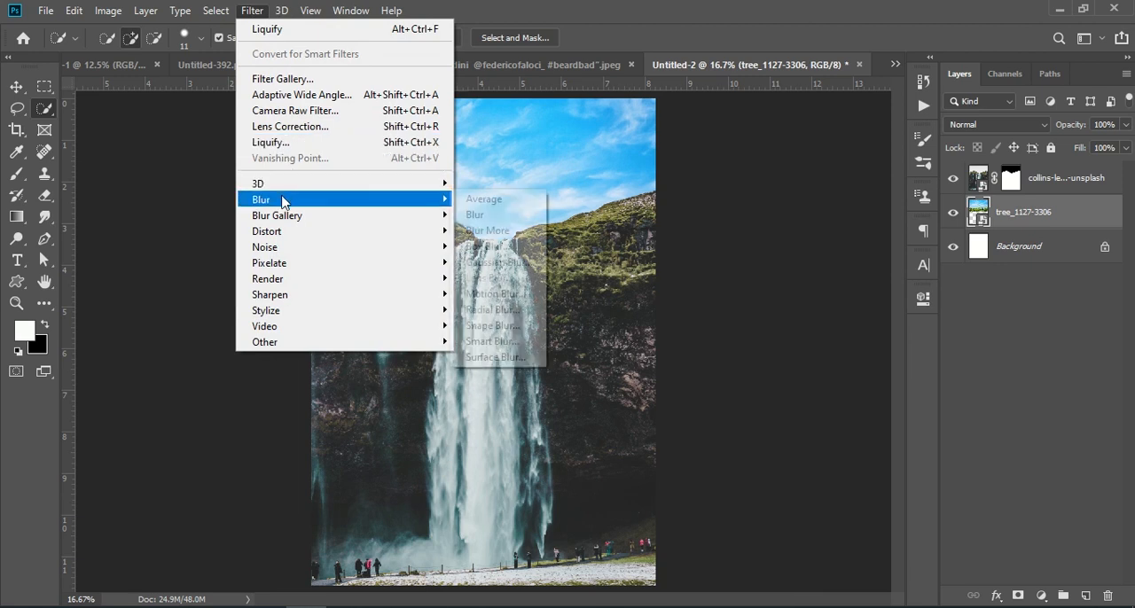
click(475, 262)
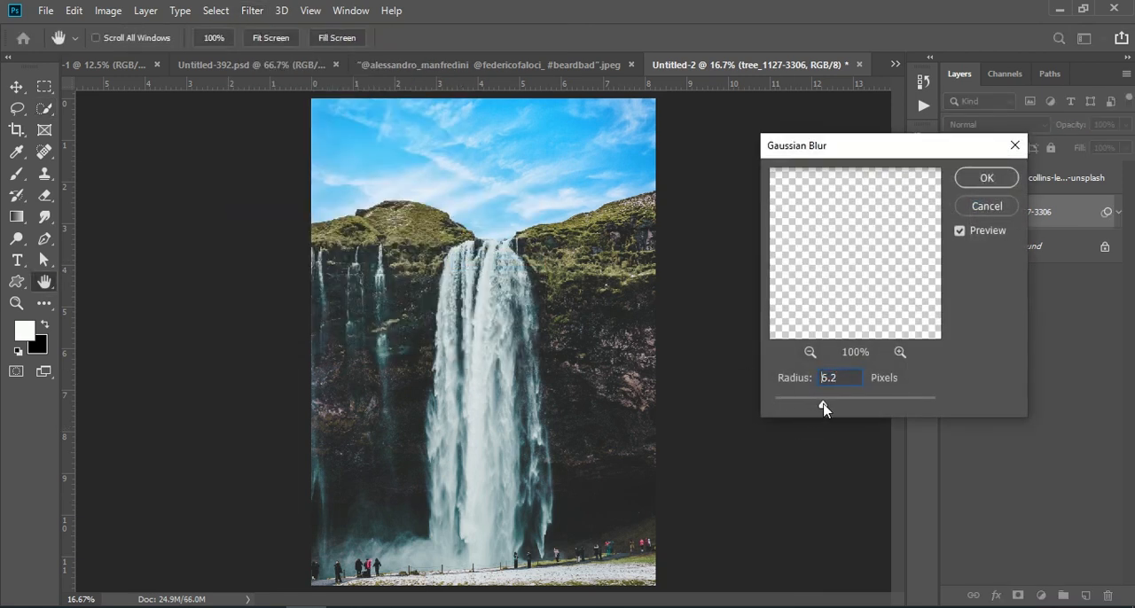
mouse_move(824, 407)
mouse_down()
mouse_move(863, 406)
mouse_move(845, 406)
mouse_up()
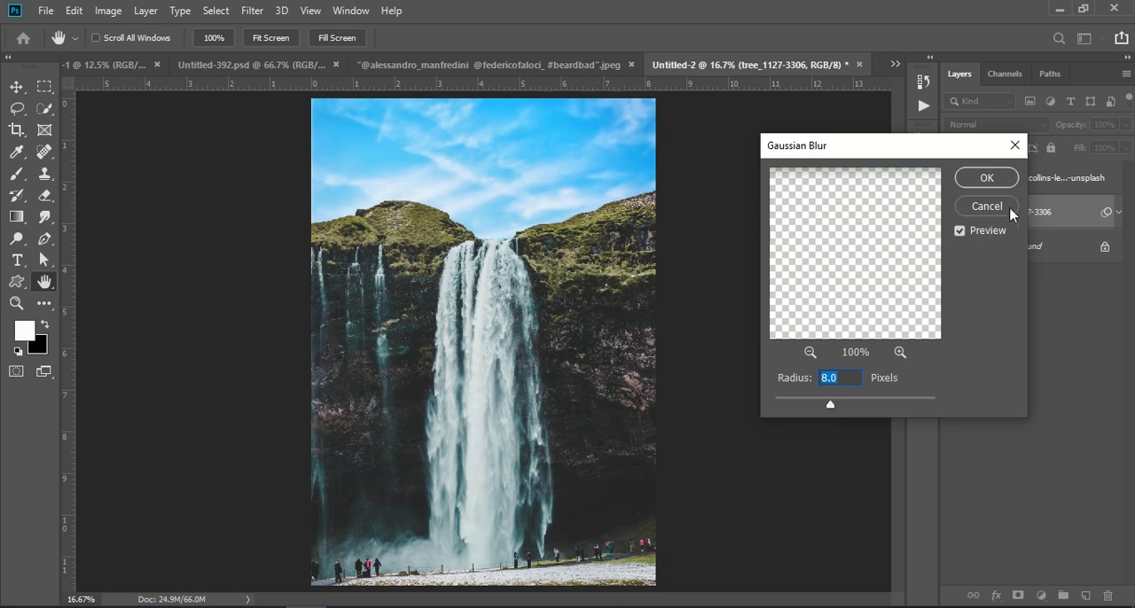
click(1008, 181)
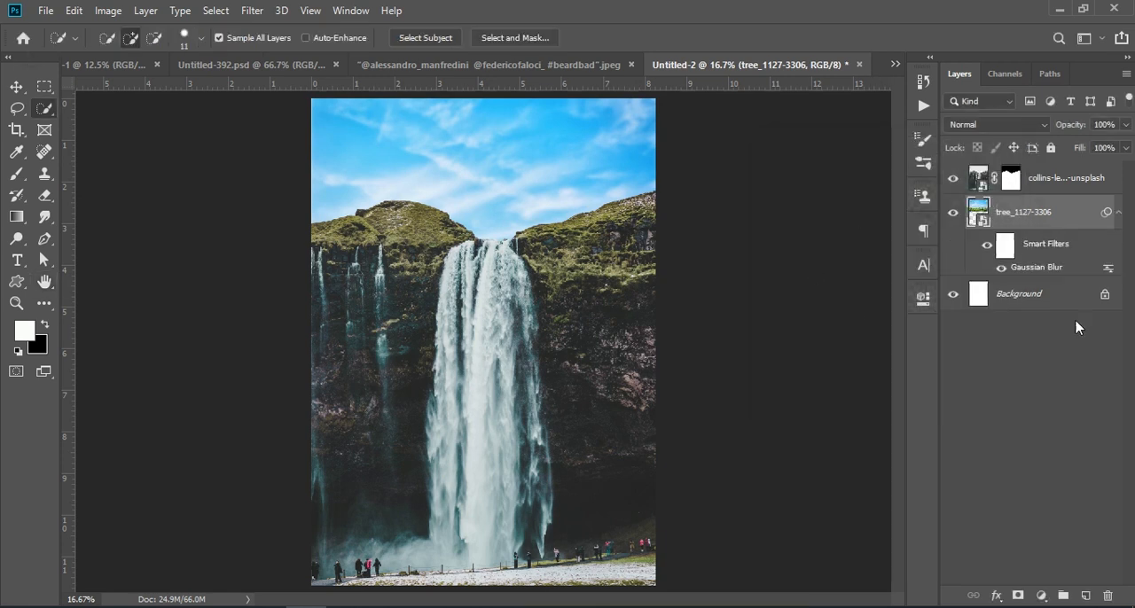
Make the waterfall layer active, then quick-select the man's head and beard in the portrait photo document
click(1074, 180)
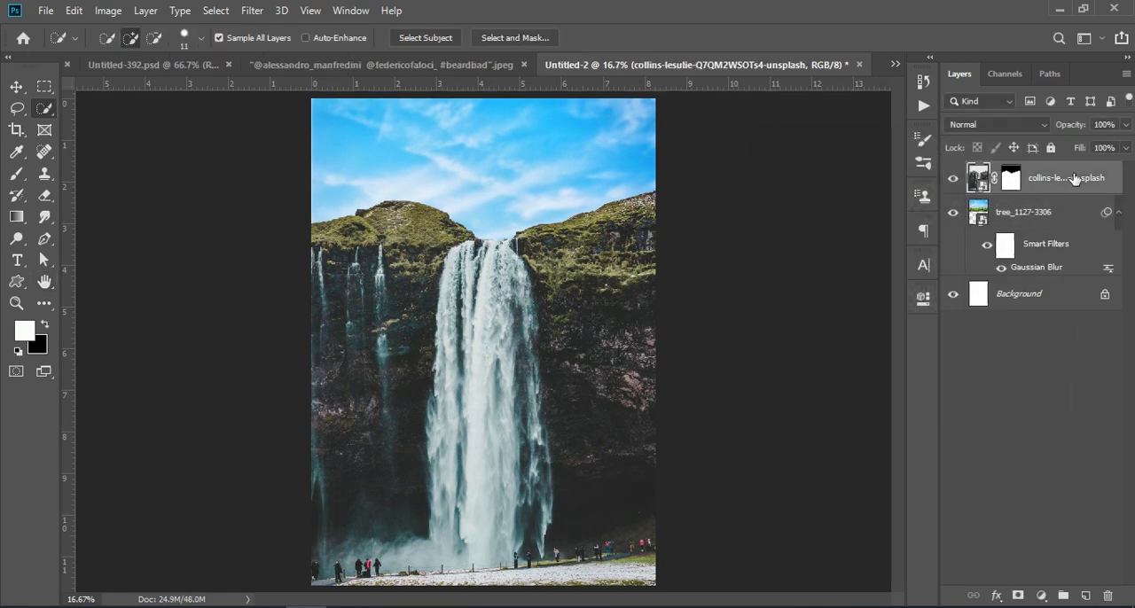
click(455, 65)
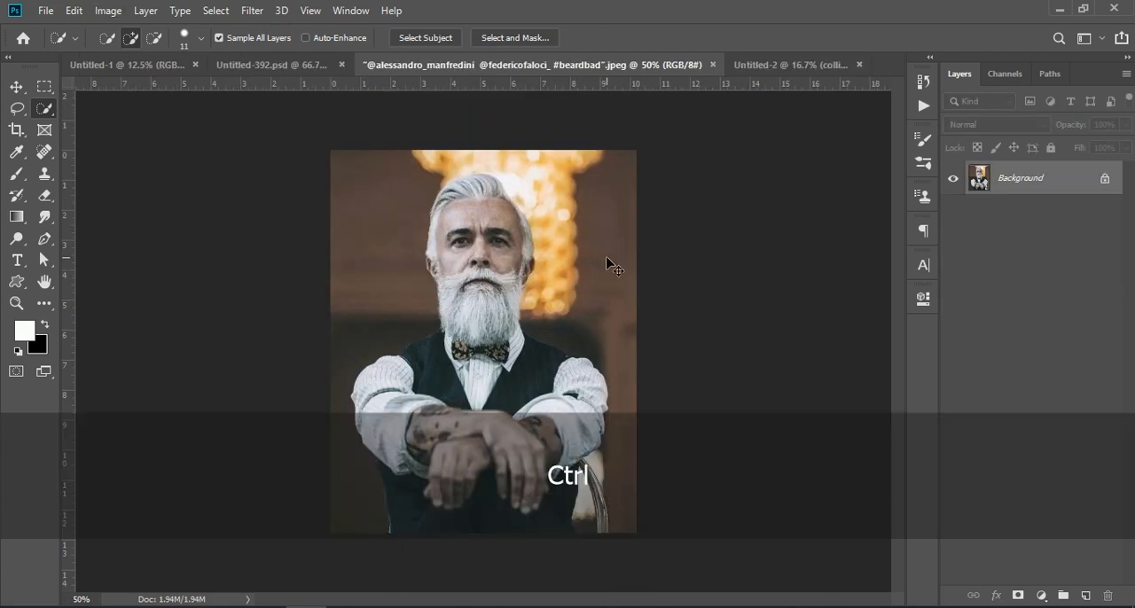
key(ctrl+KP_Add)
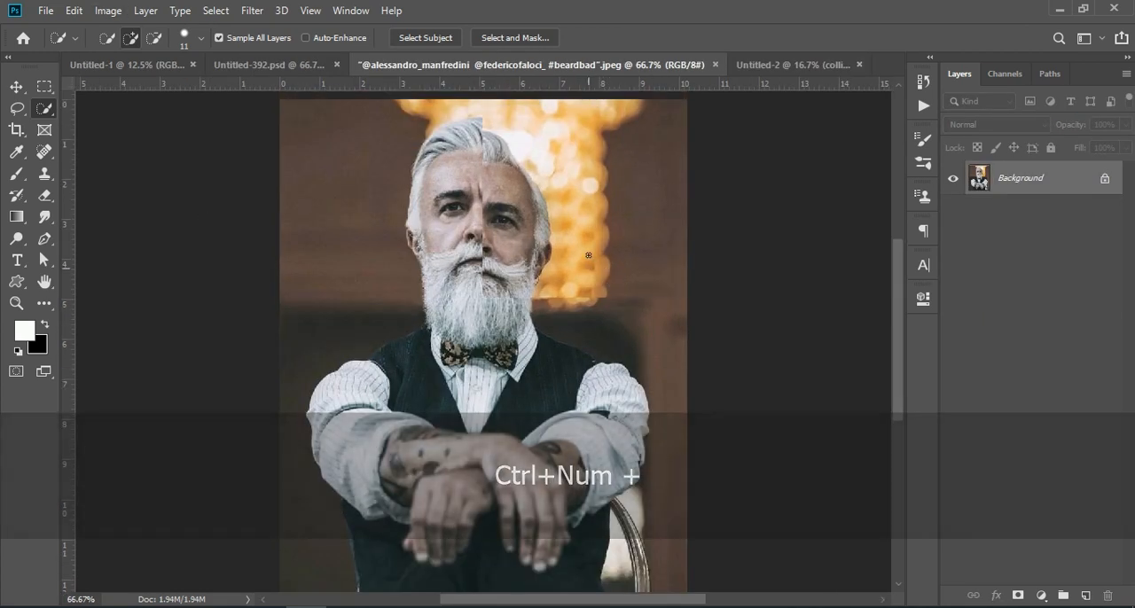
scroll(606, 258, up, 2)
right_click(45, 110)
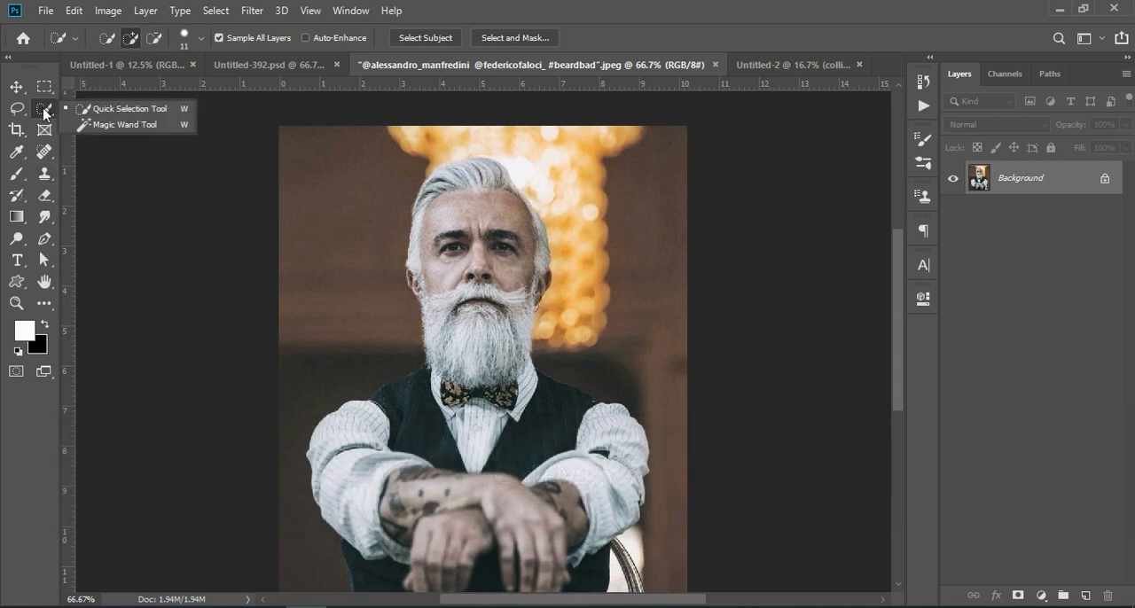
click(96, 113)
mouse_move(450, 190)
mouse_down()
mouse_move(426, 232)
mouse_move(448, 365)
mouse_move(483, 362)
mouse_move(525, 266)
mouse_up()
mouse_move(498, 178)
mouse_down()
mouse_move(487, 173)
mouse_move(531, 210)
mouse_up()
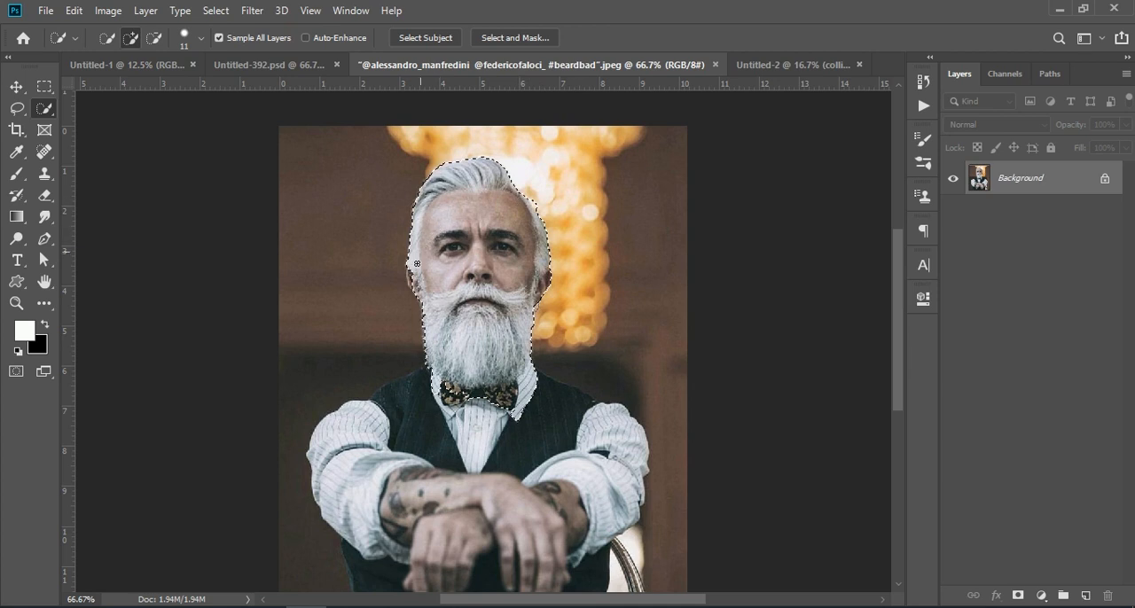
Subtract the bow tie and shirt collar below the beard from the head selection
key(ctrl+KP_Add)
key(ctrl+KP_Add)
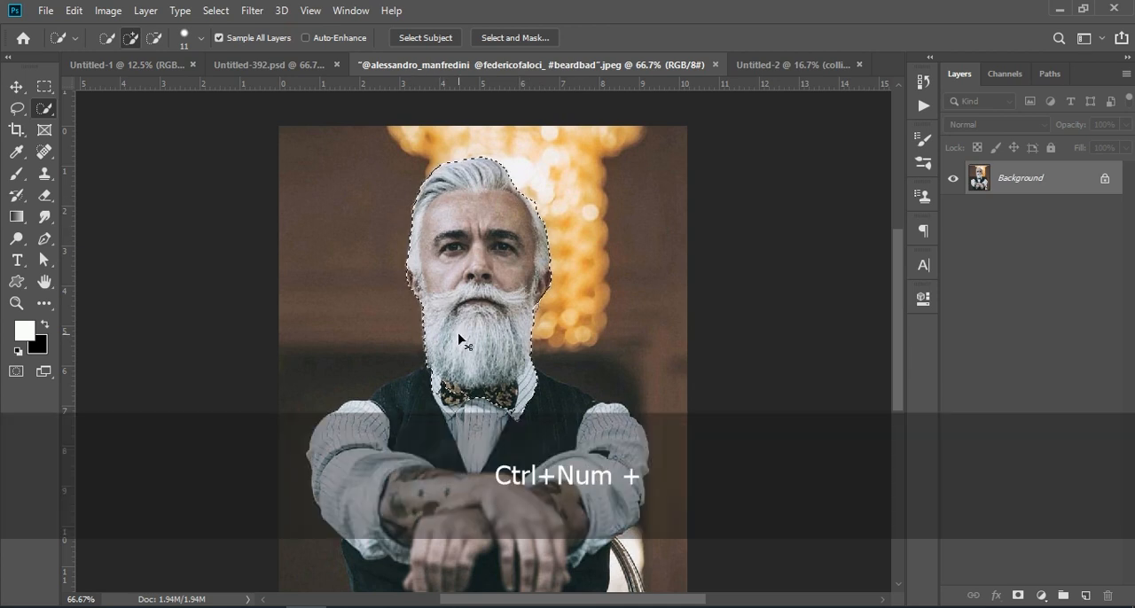
key(alt)
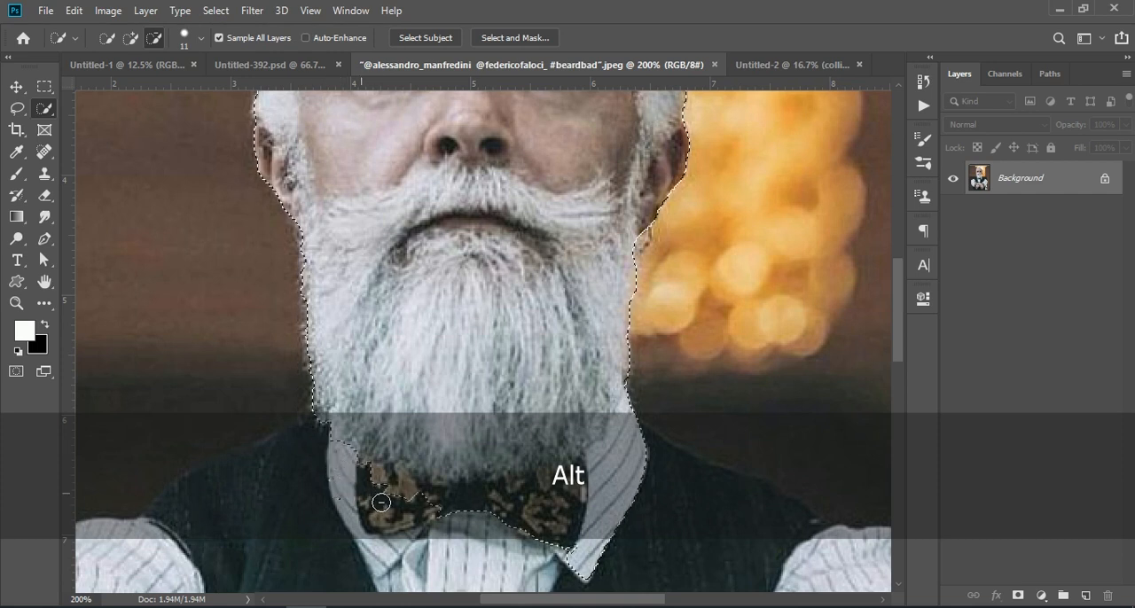
mouse_move(389, 499)
mouse_down()
mouse_move(441, 529)
mouse_move(531, 553)
mouse_move(453, 527)
mouse_move(427, 494)
mouse_move(481, 500)
mouse_move(572, 480)
mouse_move(583, 491)
mouse_move(599, 474)
mouse_move(511, 539)
mouse_up()
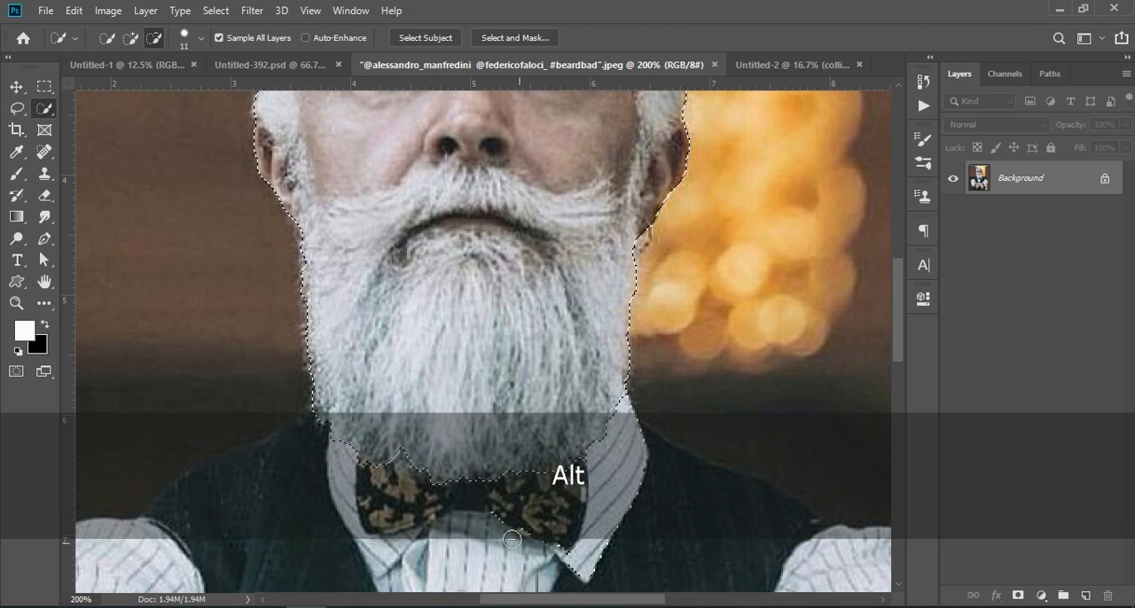
drag(638, 417, 619, 532)
Correct the head selection's edge along the hair at the temple and beside the ear on the chandelier side
scroll(706, 345, up, 5)
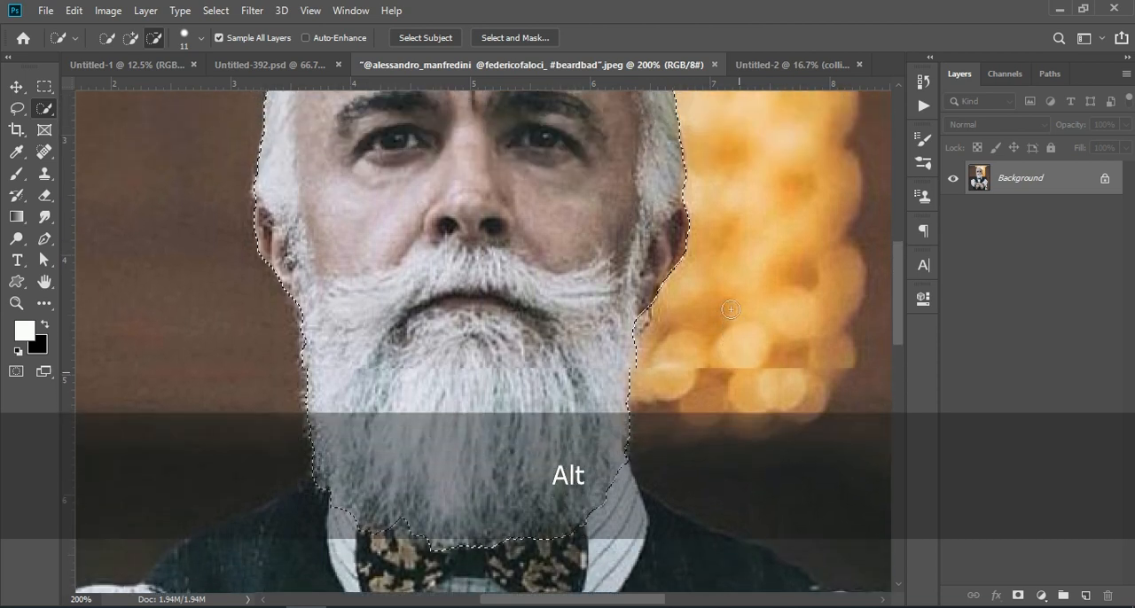
scroll(731, 309, up, 3)
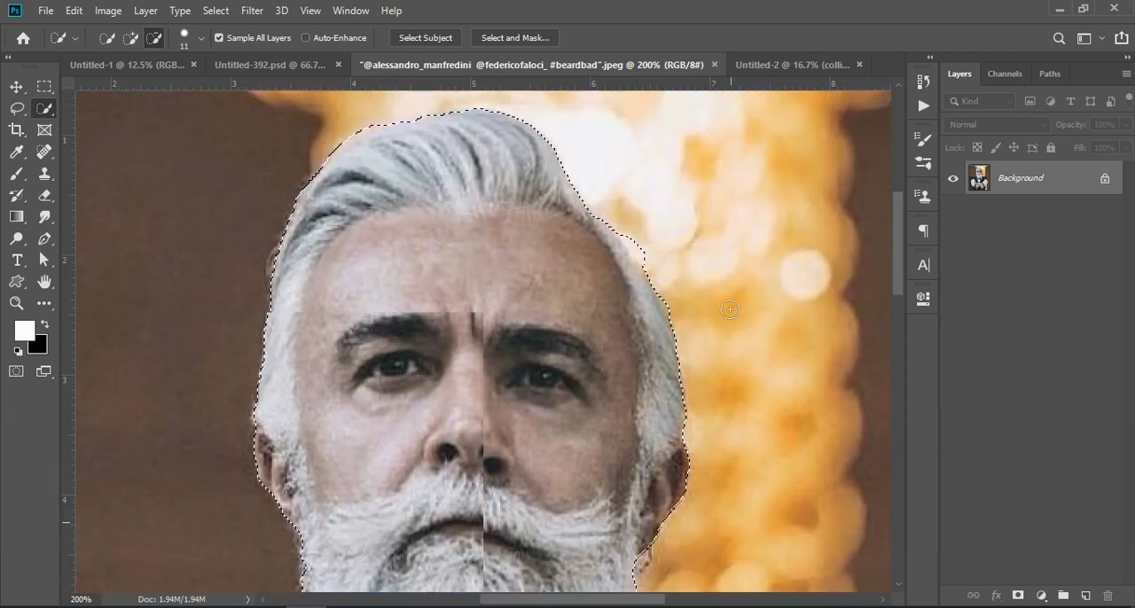
key(alt)
drag(638, 205, 643, 221)
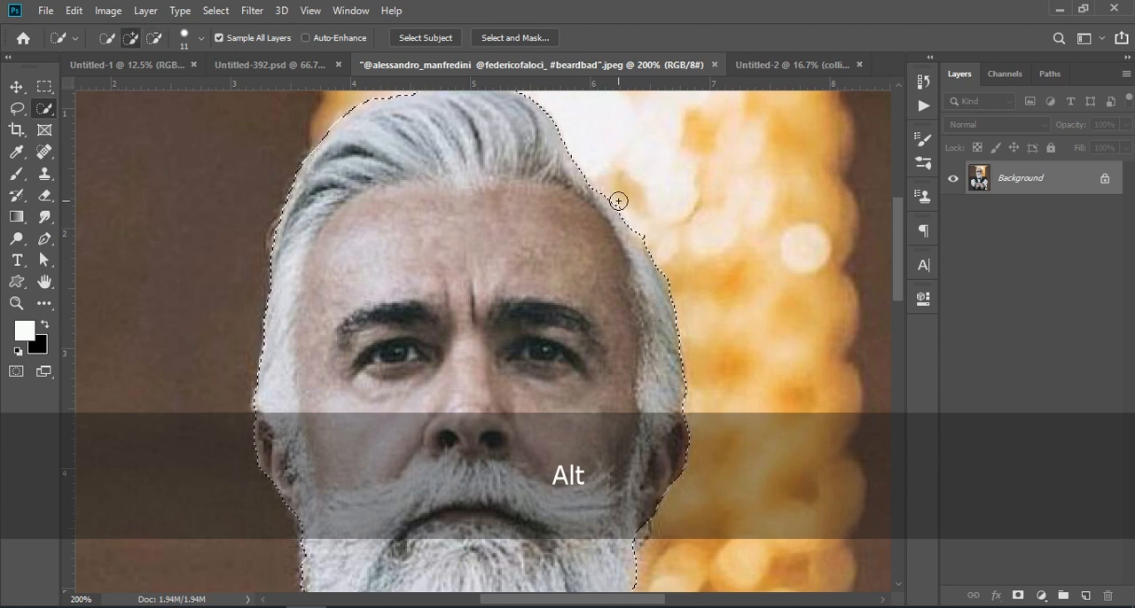
alt+click(621, 199)
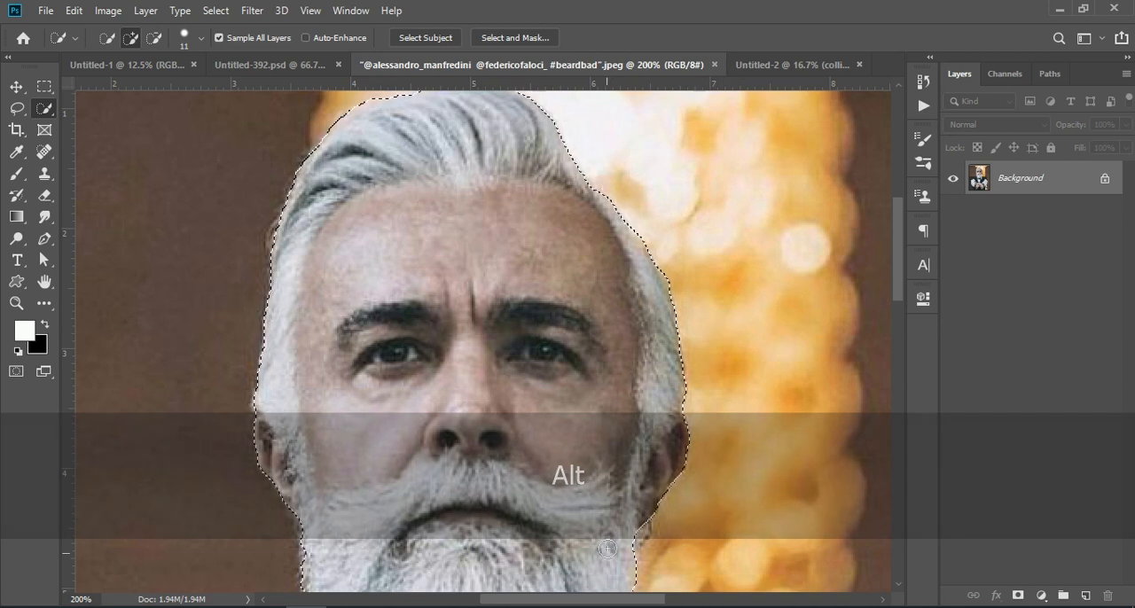
shift+click(630, 527)
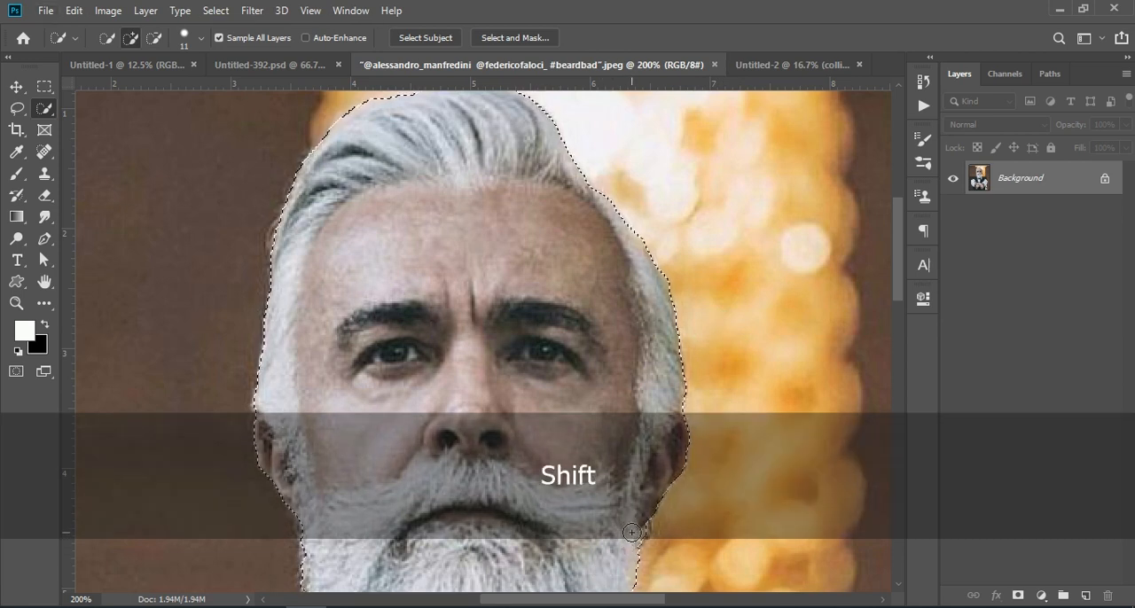
Refine the selection in Select and Mask with Smart Radius 1 px, Smooth 3 and Feather 0.6 px, output as a layer mask
key(ctrl+KP_Subtract)
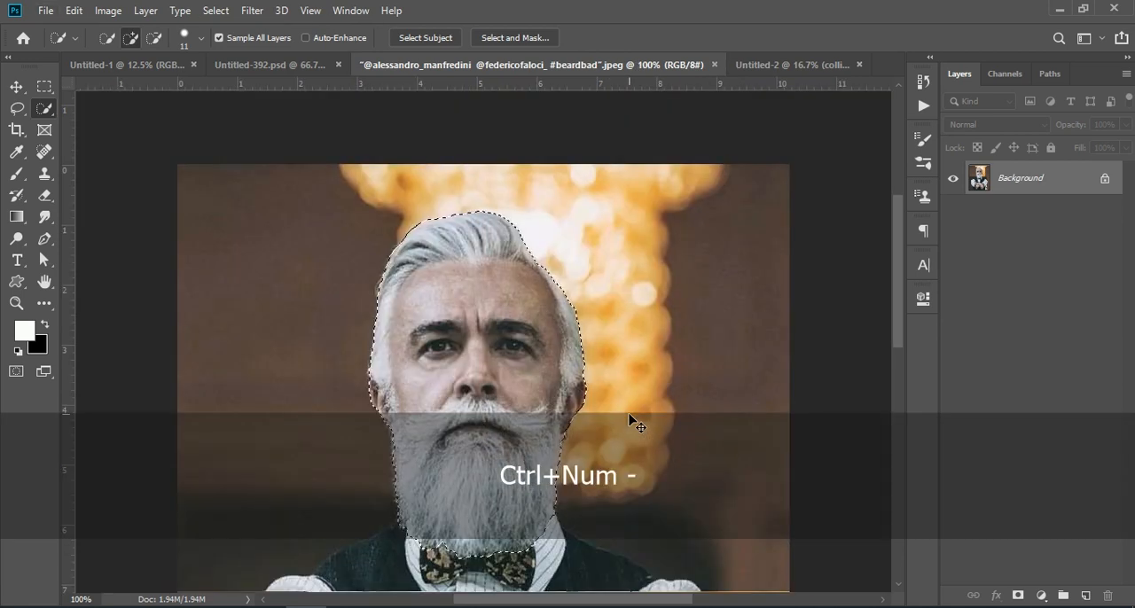
click(521, 39)
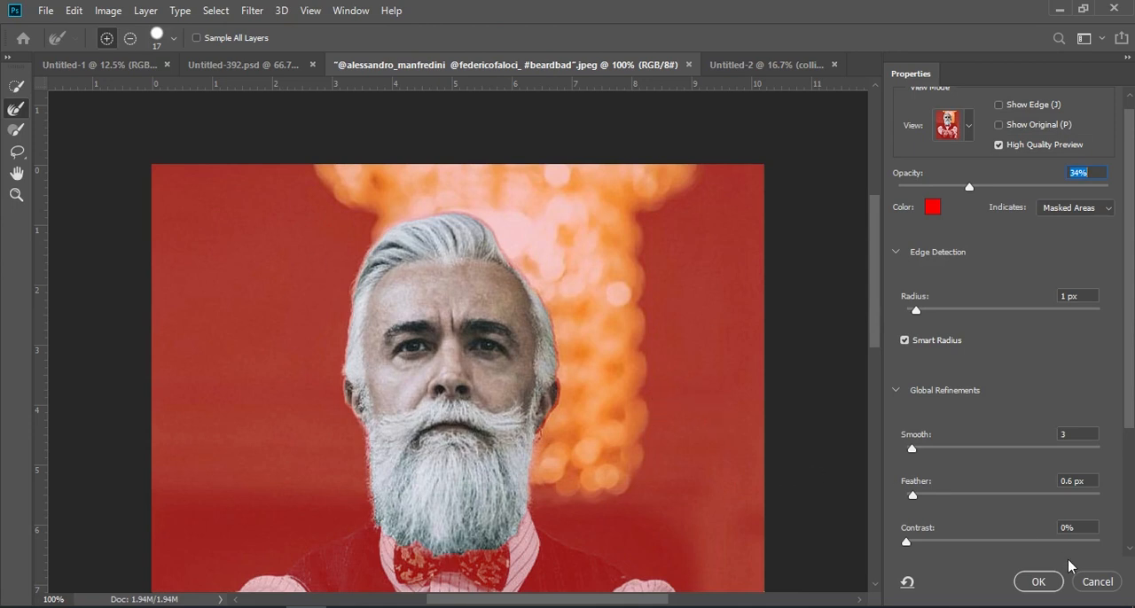
click(1044, 583)
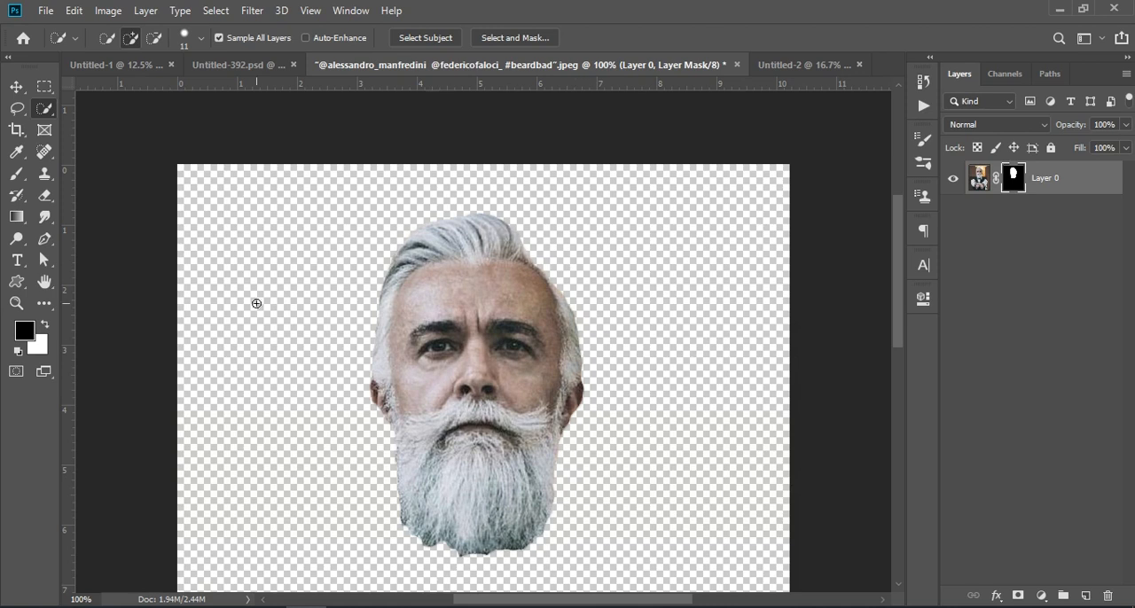
Bring the masked head into the waterfall document, scale it to 263.55%, and position it so the beard overlaps the waterfall's crest
drag(1060, 177, 525, 266)
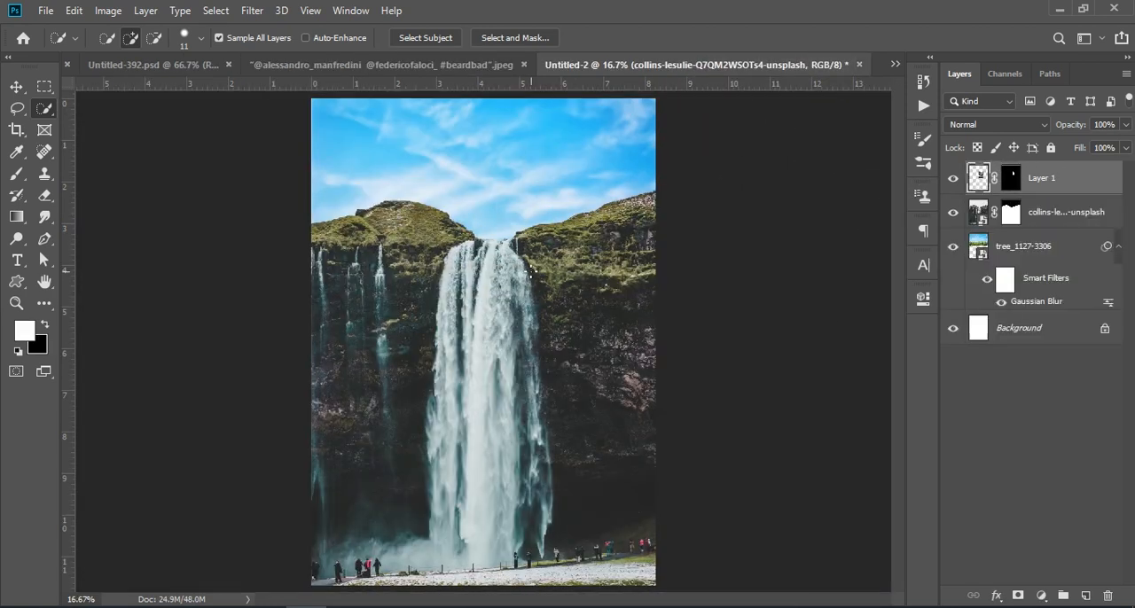
click(16, 86)
key(ctrl+t)
drag(583, 205, 674, 89)
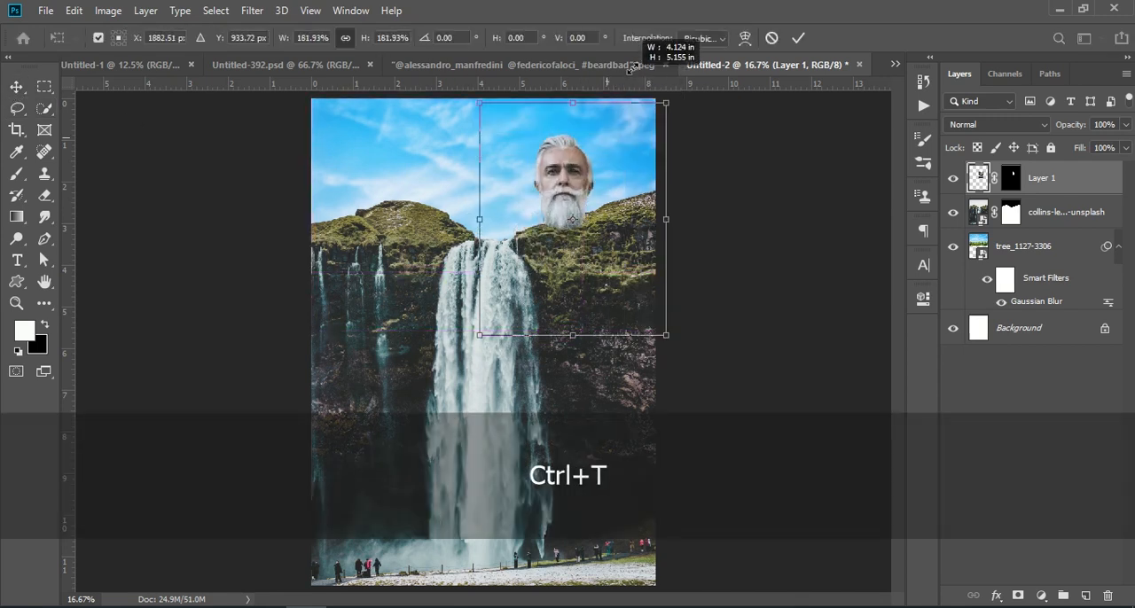
drag(583, 182, 483, 261)
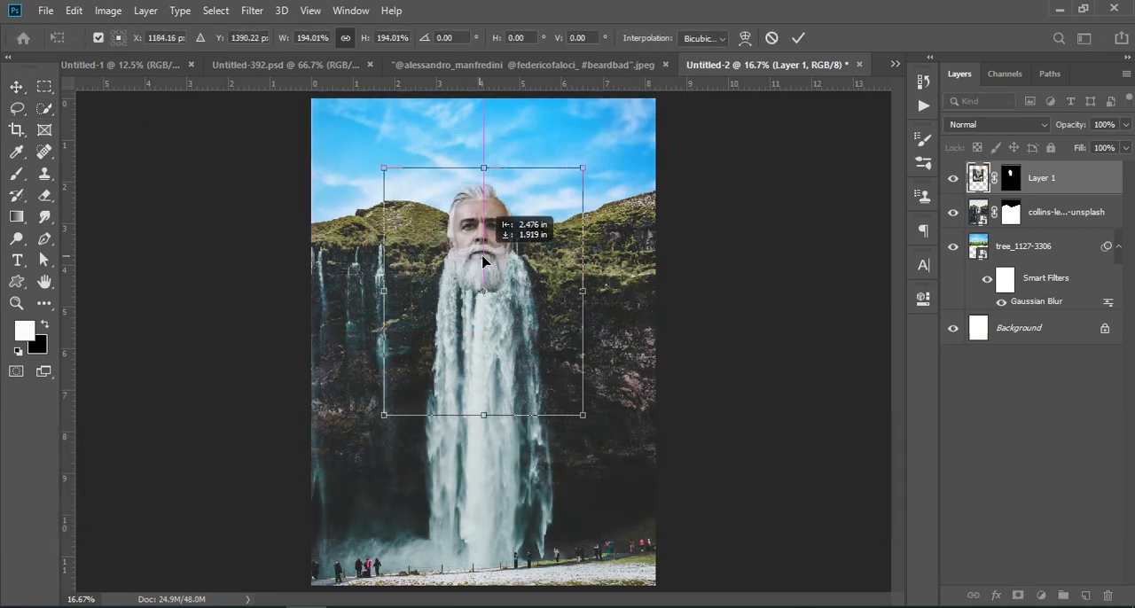
drag(584, 173, 636, 63)
drag(521, 198, 501, 250)
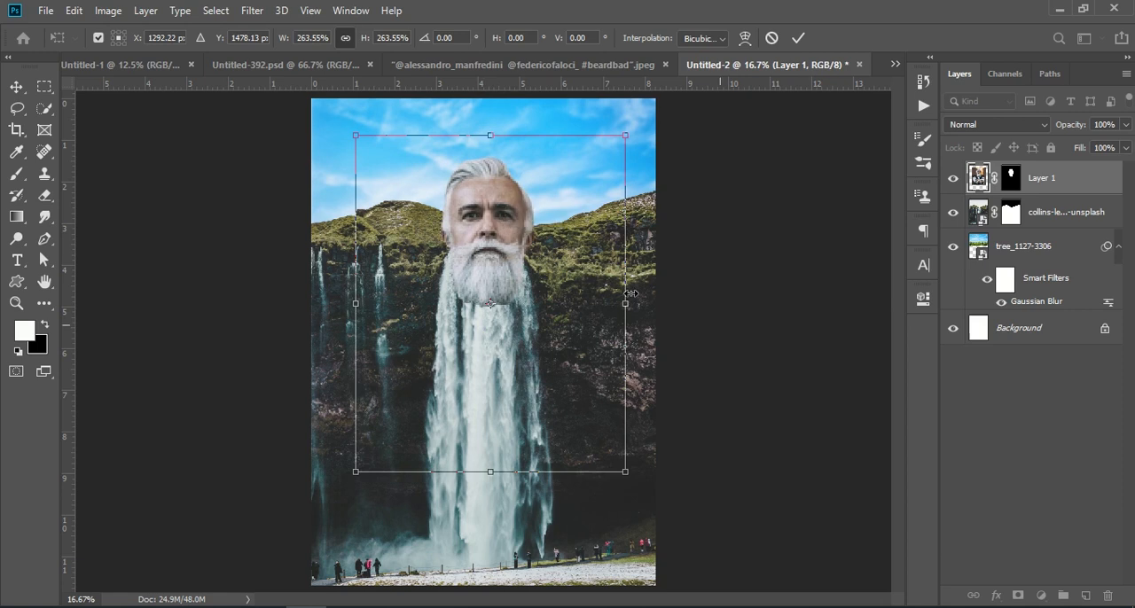
click(1044, 445)
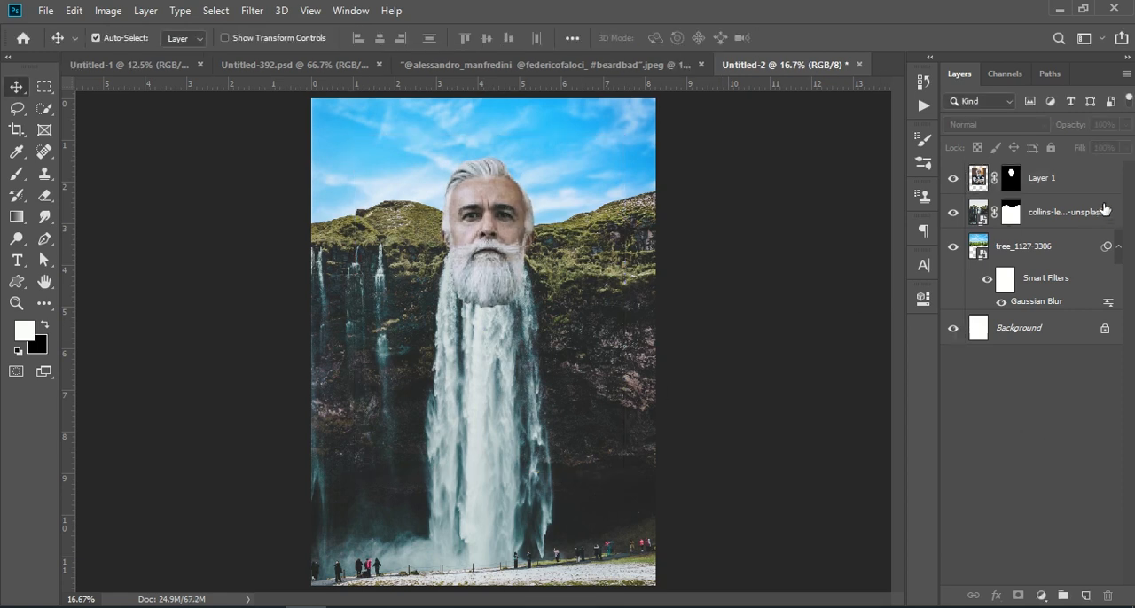
Convert the head layer, Layer 1, to a smart object
click(1060, 181)
right_click(1059, 182)
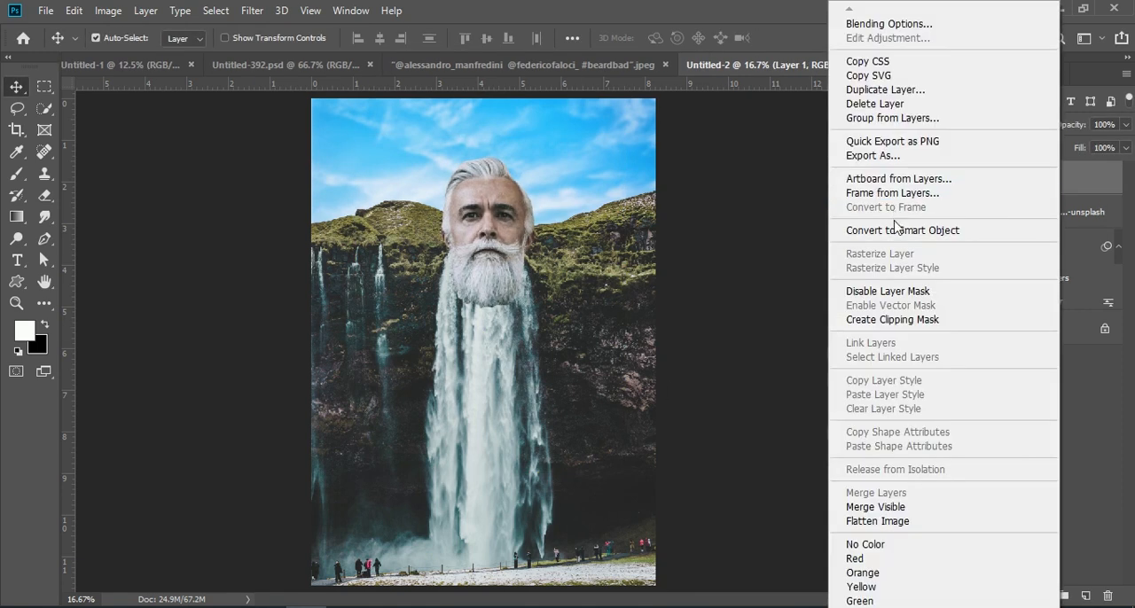
click(897, 229)
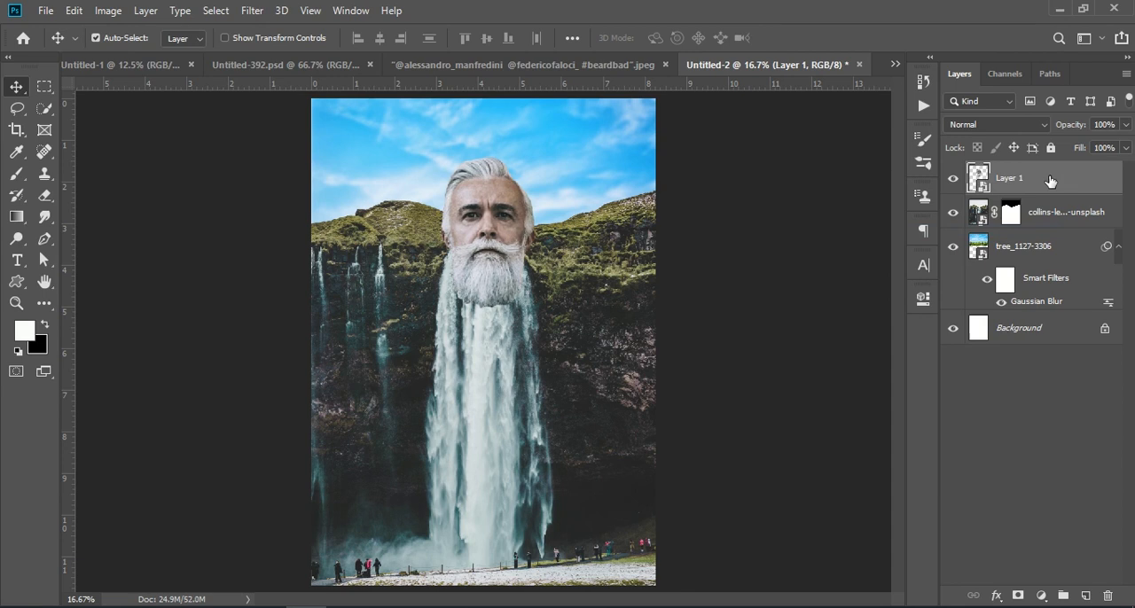
Open Layer 1 in Liquify, set the forward warp brush size to 500, and pull the beard down over the waterfall
click(257, 13)
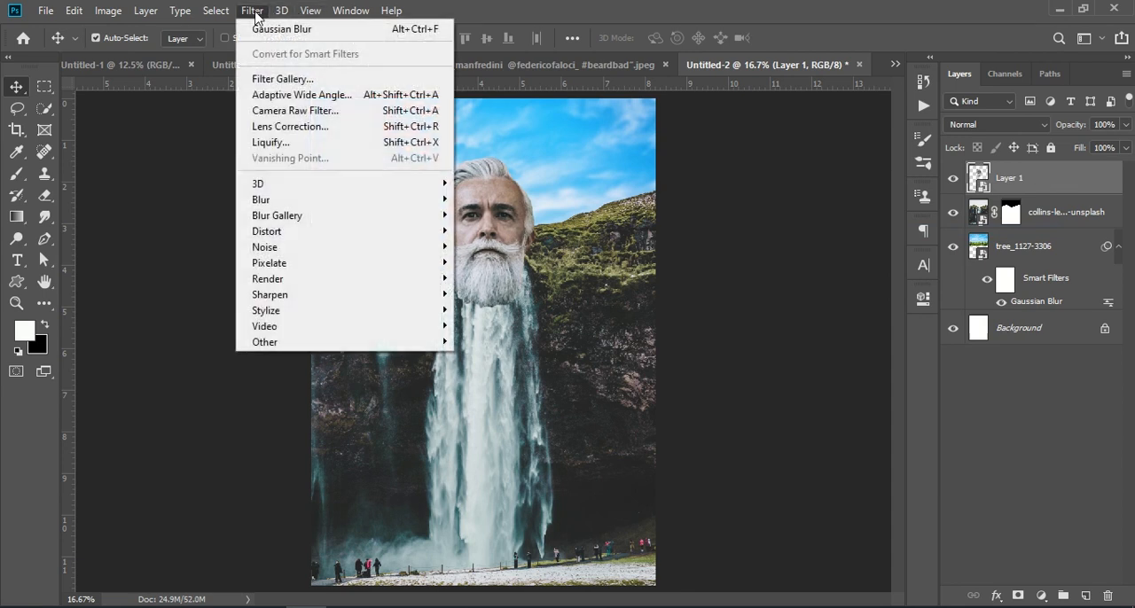
click(276, 144)
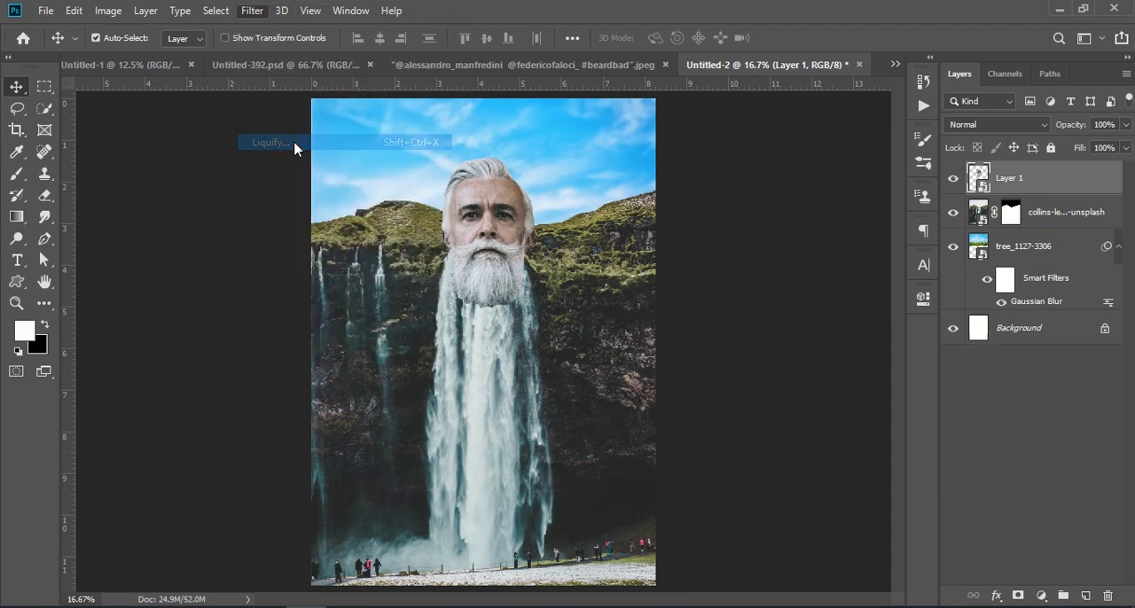
click(684, 277)
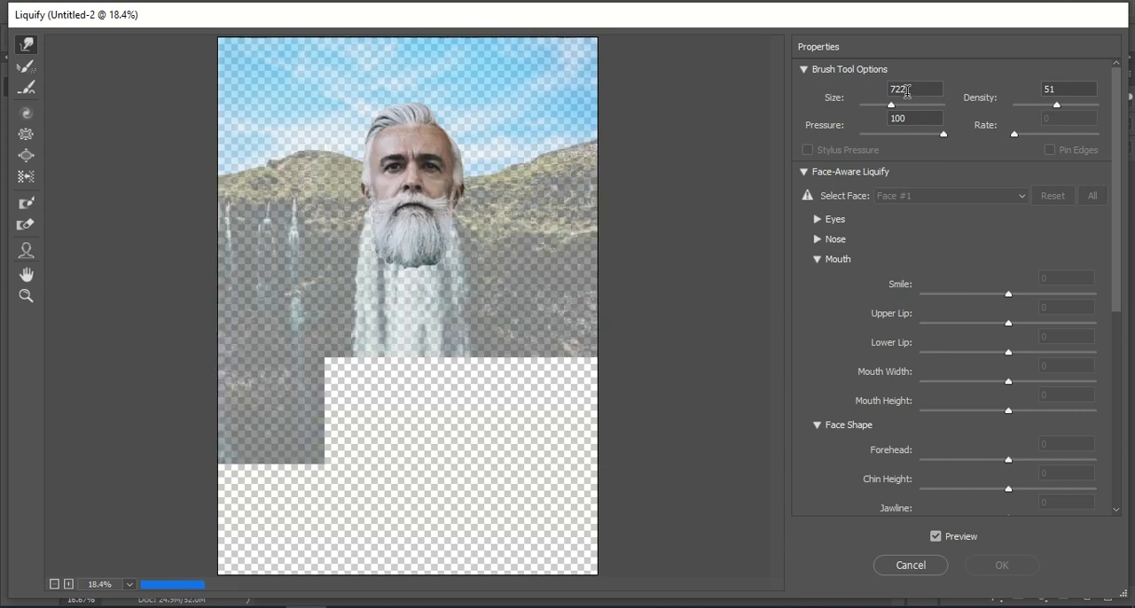
text(500)
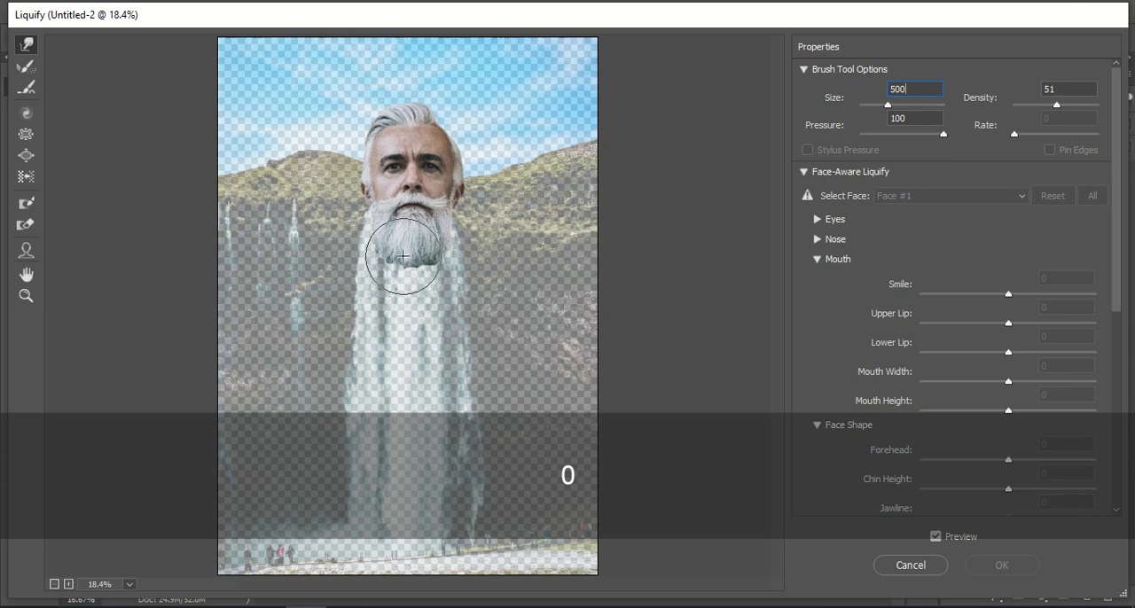
mouse_move(400, 245)
mouse_down()
mouse_move(380, 549)
mouse_move(402, 307)
mouse_move(417, 291)
mouse_move(405, 418)
mouse_up()
drag(415, 250, 434, 403)
drag(390, 269, 384, 474)
drag(422, 328, 436, 541)
drag(428, 399, 440, 551)
drag(432, 307, 453, 606)
drag(397, 366, 360, 578)
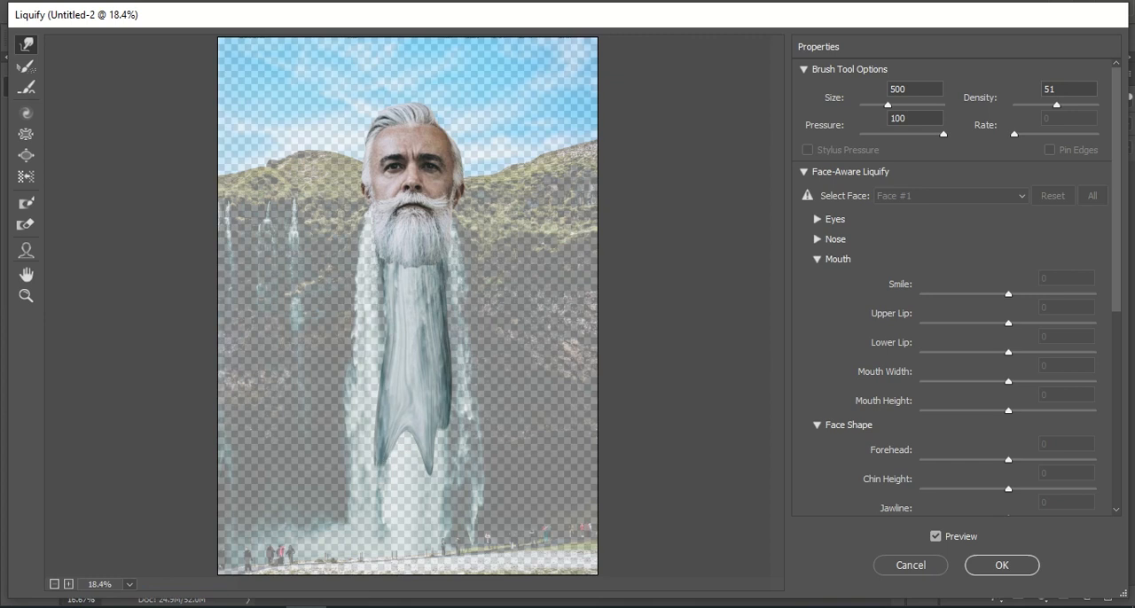
Extend the warped beard to the page's lower edge, even out its sides, and apply the Liquify filter
mouse_move(411, 415)
mouse_down()
mouse_move(386, 601)
mouse_move(440, 417)
mouse_move(433, 540)
mouse_up()
drag(415, 505, 422, 568)
drag(398, 479, 386, 577)
mouse_move(398, 507)
mouse_down()
mouse_move(391, 589)
mouse_move(415, 554)
mouse_move(413, 595)
mouse_up()
drag(416, 470, 441, 607)
drag(372, 451, 367, 607)
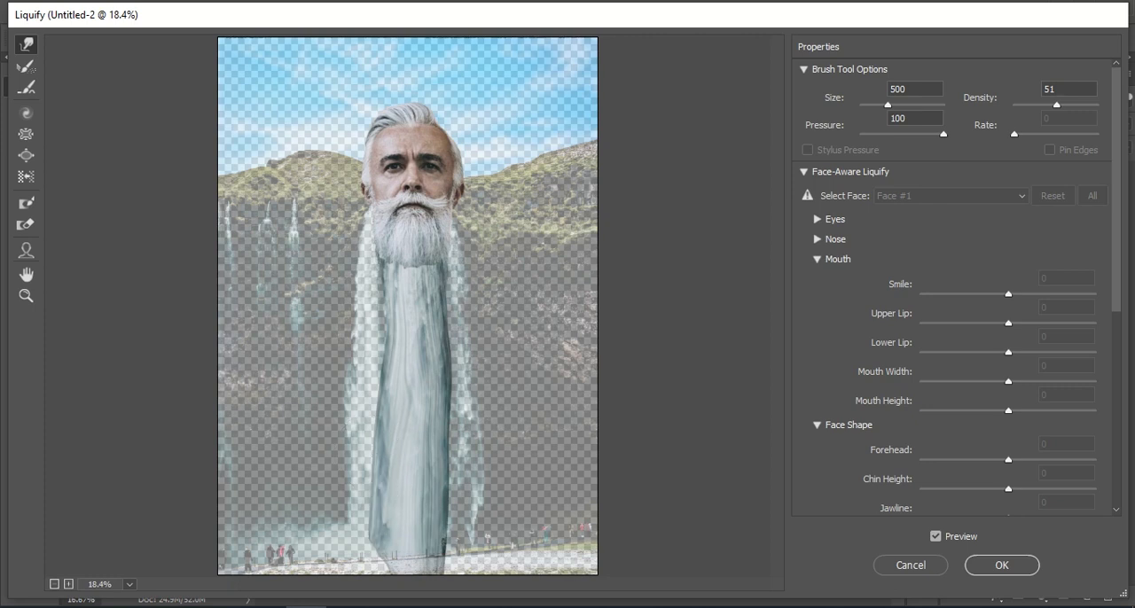
drag(387, 512, 382, 607)
drag(375, 304, 376, 591)
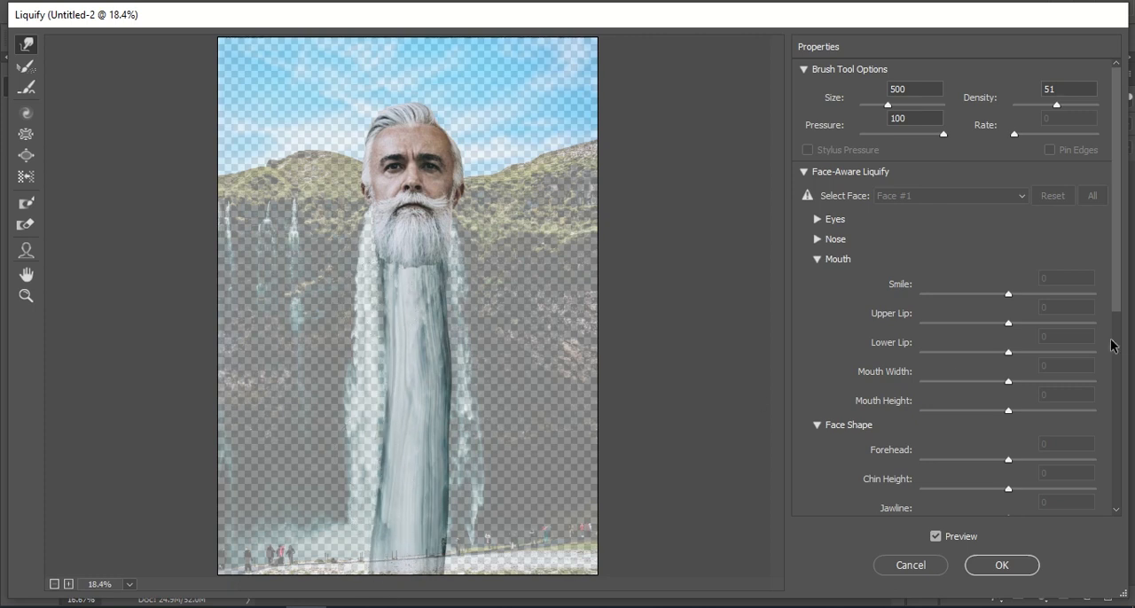
click(1018, 569)
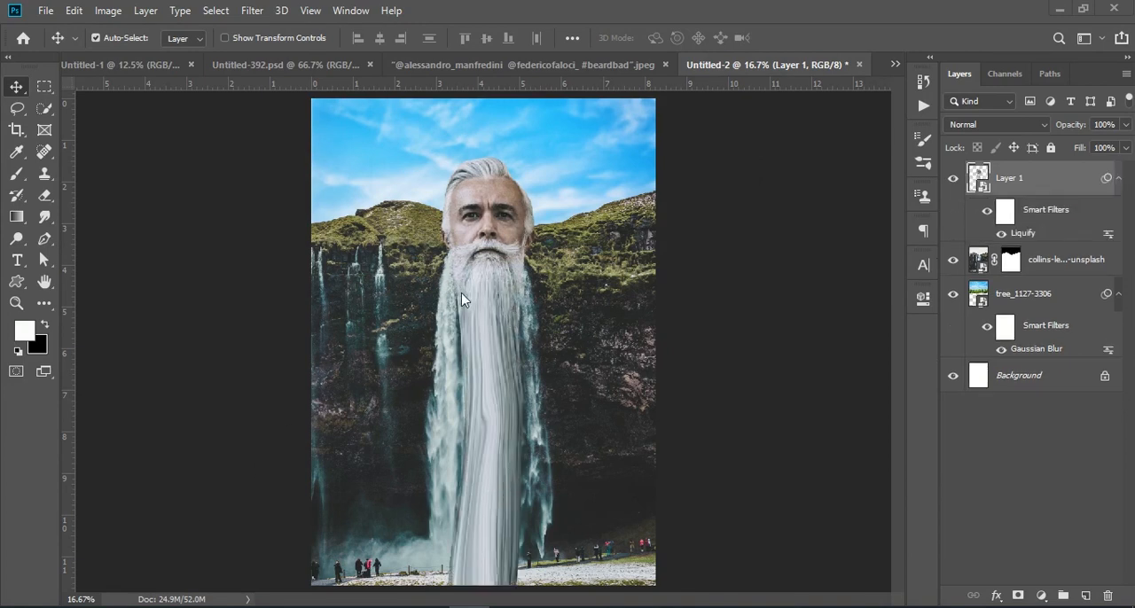
Hide Layer 1 and switch the tree_1127-3306 layer off and back on to check which part of the image it supplies
click(953, 182)
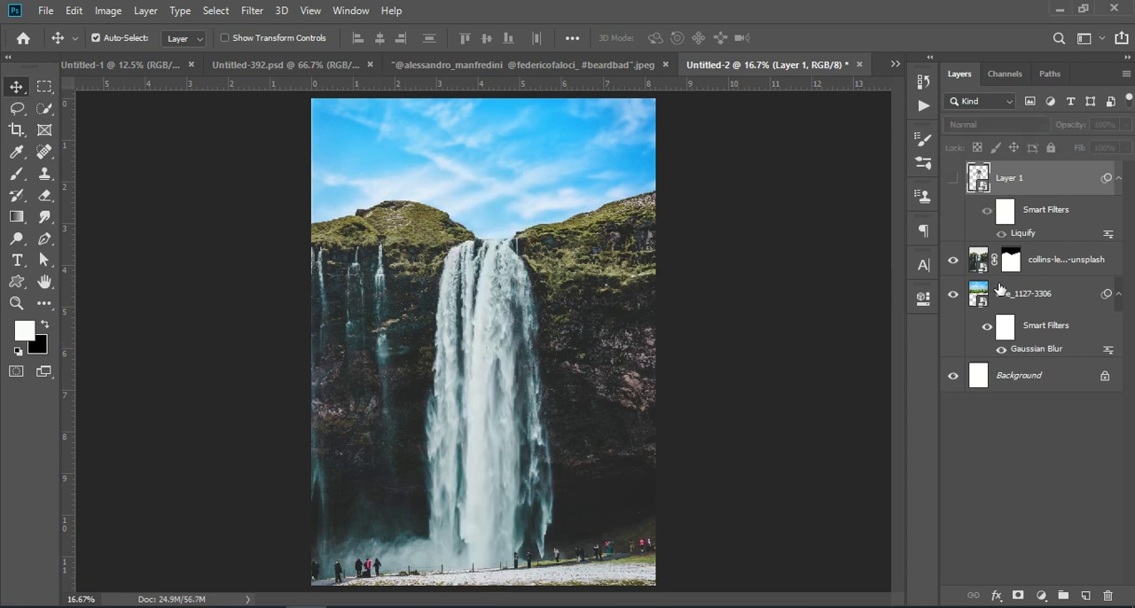
click(978, 296)
click(953, 293)
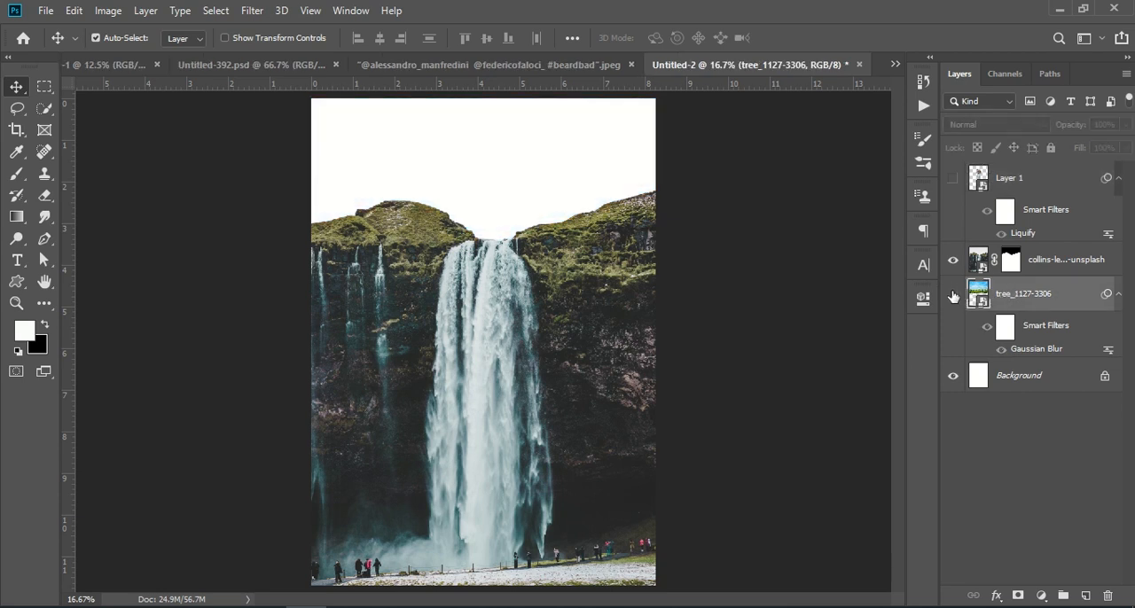
click(953, 294)
click(953, 294)
click(955, 295)
Lasso the middle of the waterfall, copy that area of tree_1127-3306 to a new layer, and try placing it above Layer 1
click(16, 109)
click(80, 109)
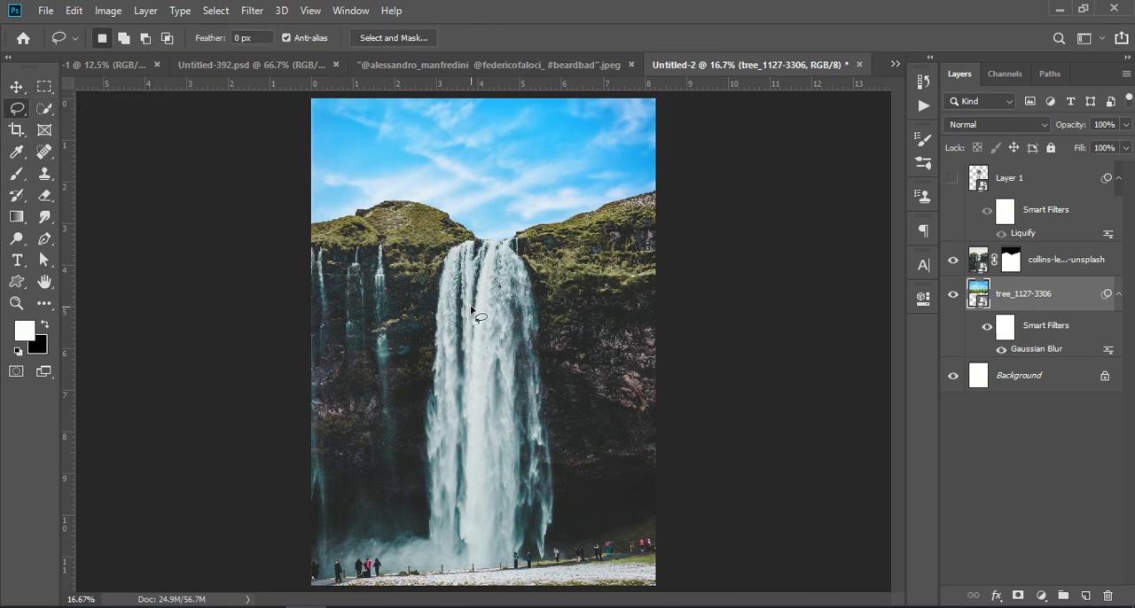
mouse_move(462, 306)
mouse_down()
mouse_move(443, 410)
mouse_move(470, 513)
mouse_move(523, 466)
mouse_move(507, 308)
mouse_move(457, 312)
mouse_up()
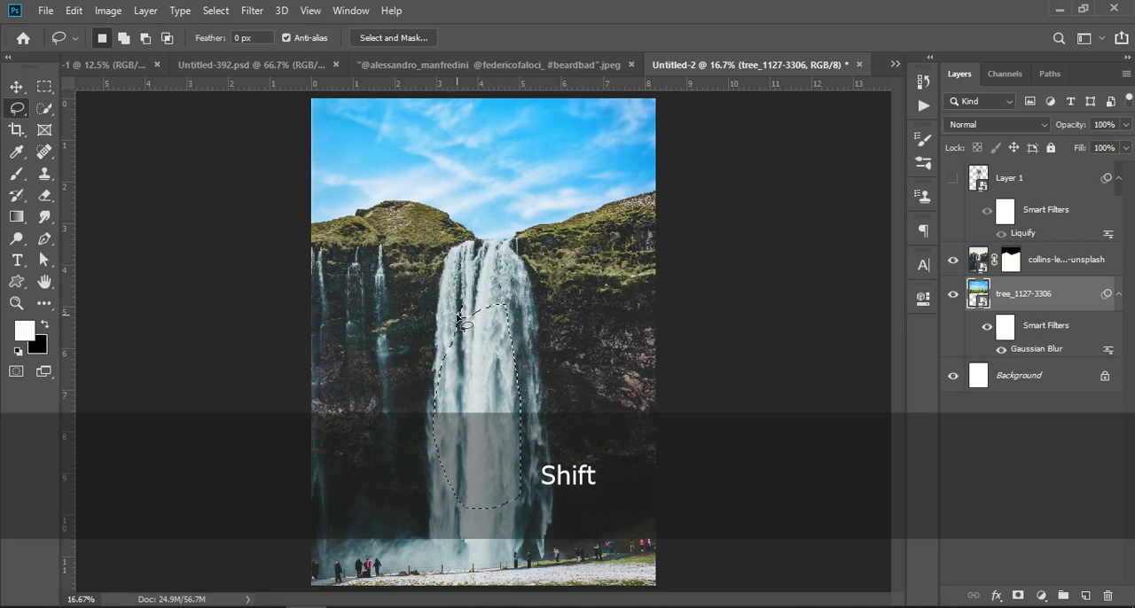
key(ctrl+j)
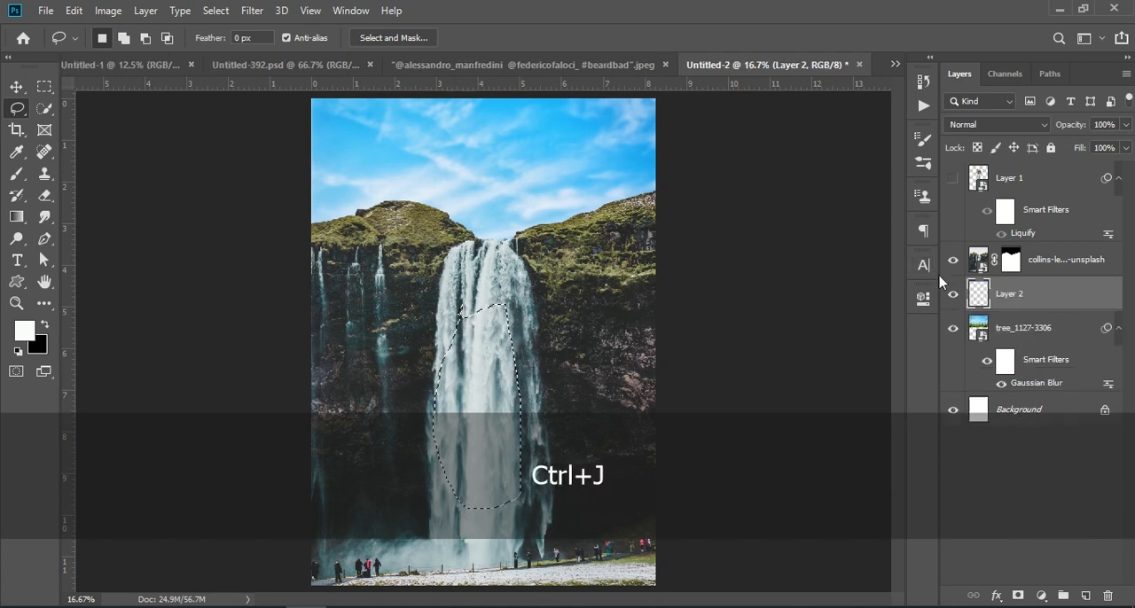
drag(1024, 291, 1020, 175)
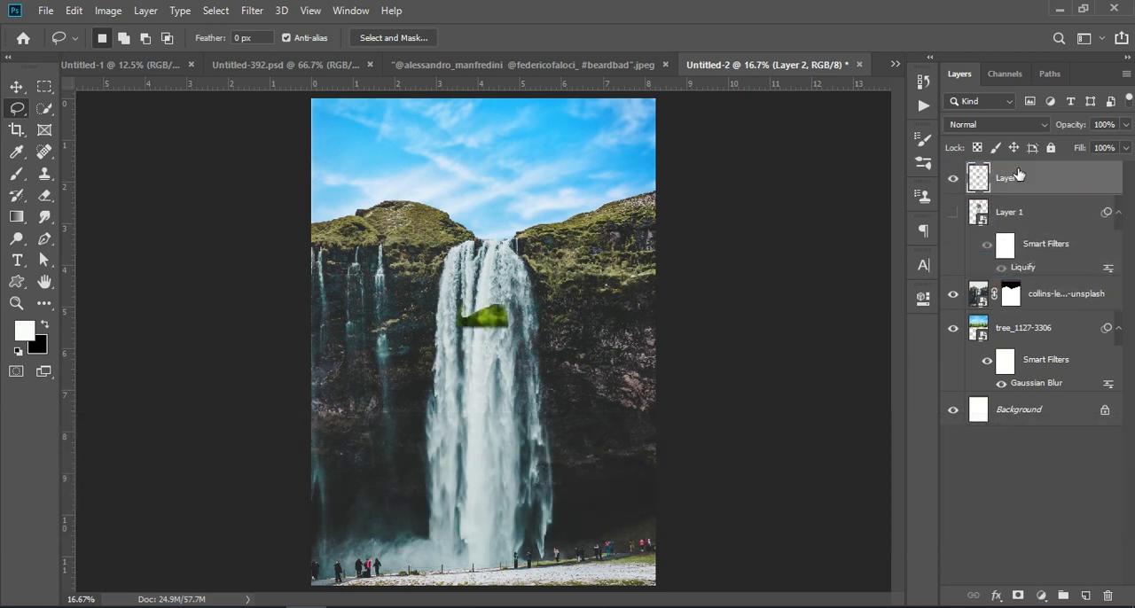
key(ctrl+z)
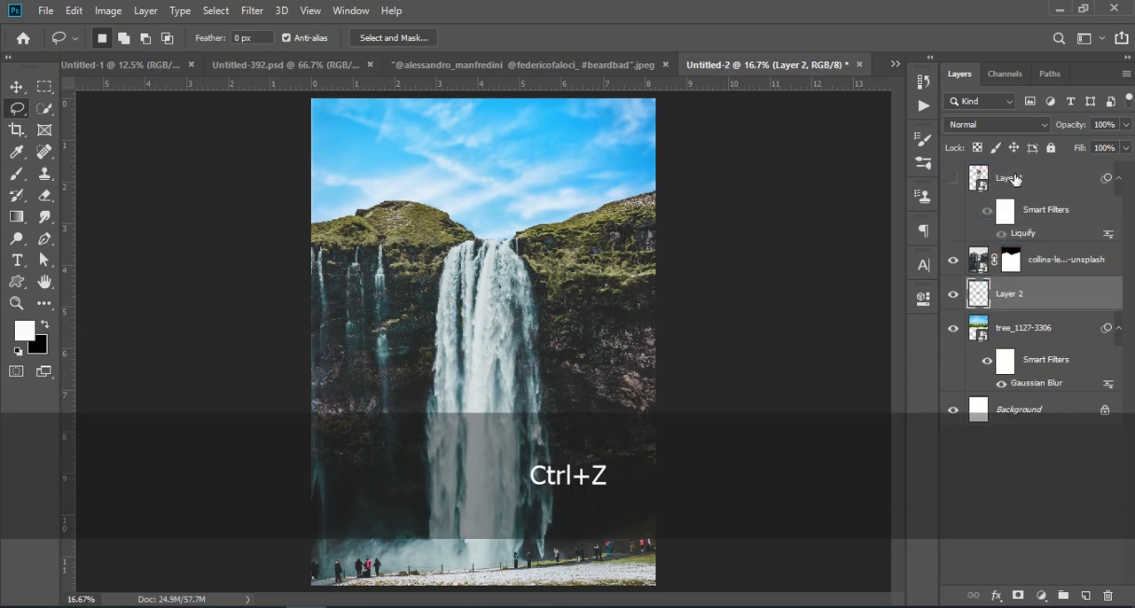
Lasso the waterfall's centre on the collins-lesulie photo layer, copy it to a new layer above Layer 1, and show Layer 1 again
click(1033, 264)
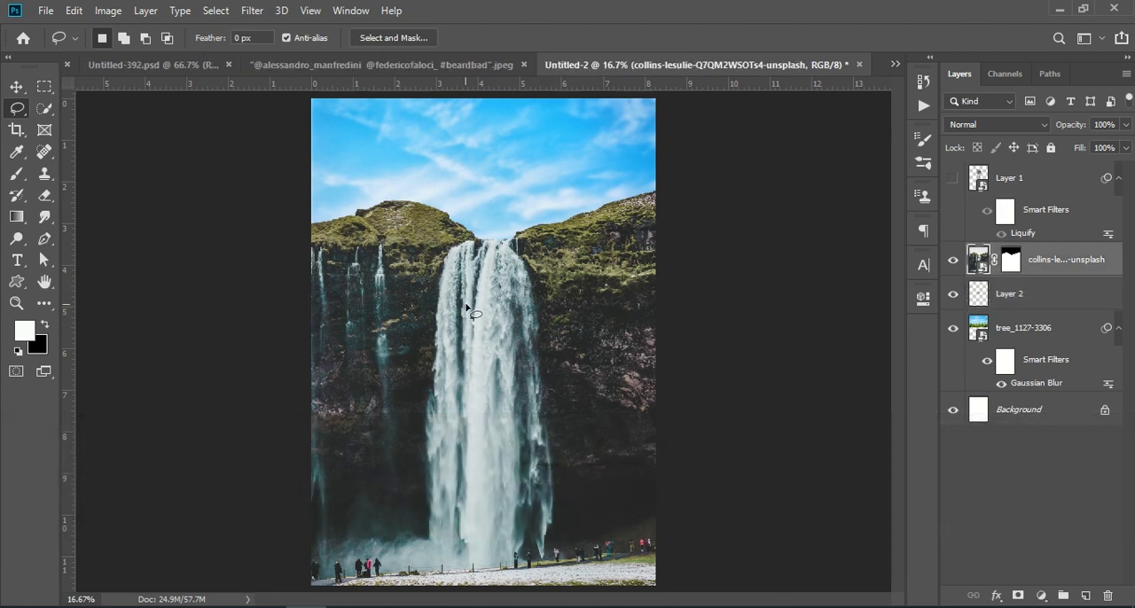
key(shift)
mouse_move(460, 309)
mouse_down()
mouse_move(439, 446)
mouse_move(457, 496)
mouse_move(490, 510)
mouse_move(517, 495)
mouse_move(527, 345)
mouse_move(512, 301)
mouse_move(460, 310)
mouse_up()
key(ctrl)
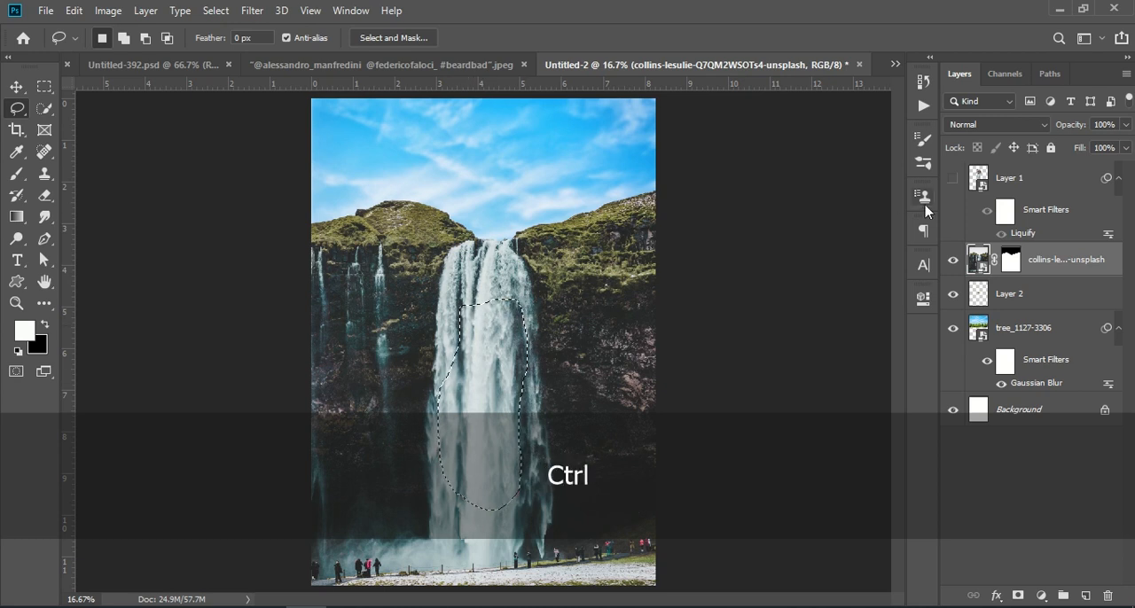
key(ctrl+j)
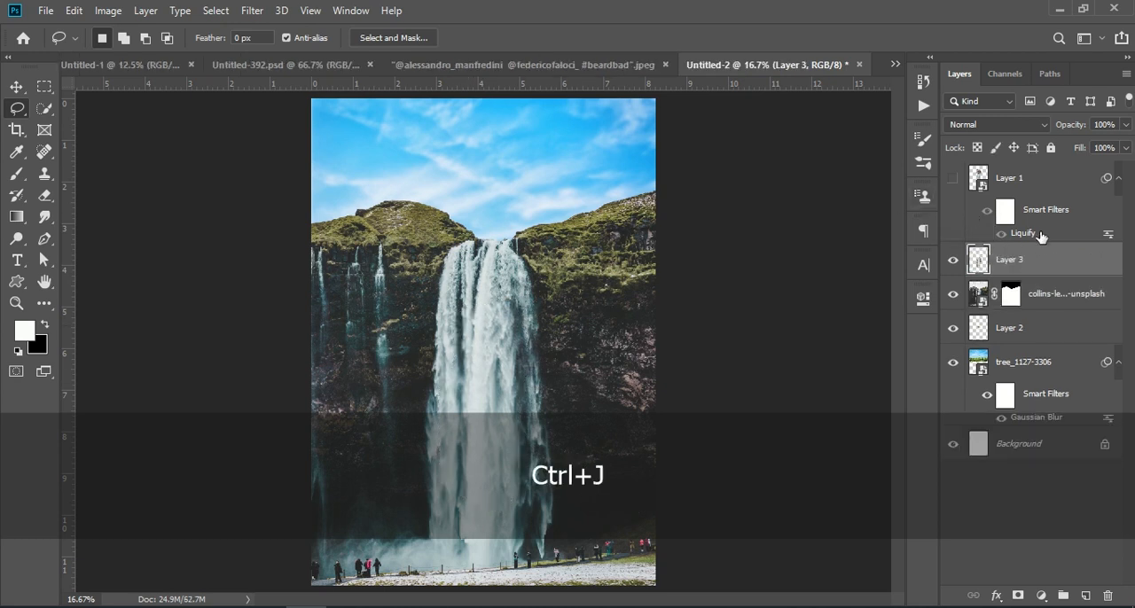
drag(1033, 258, 1029, 180)
click(952, 213)
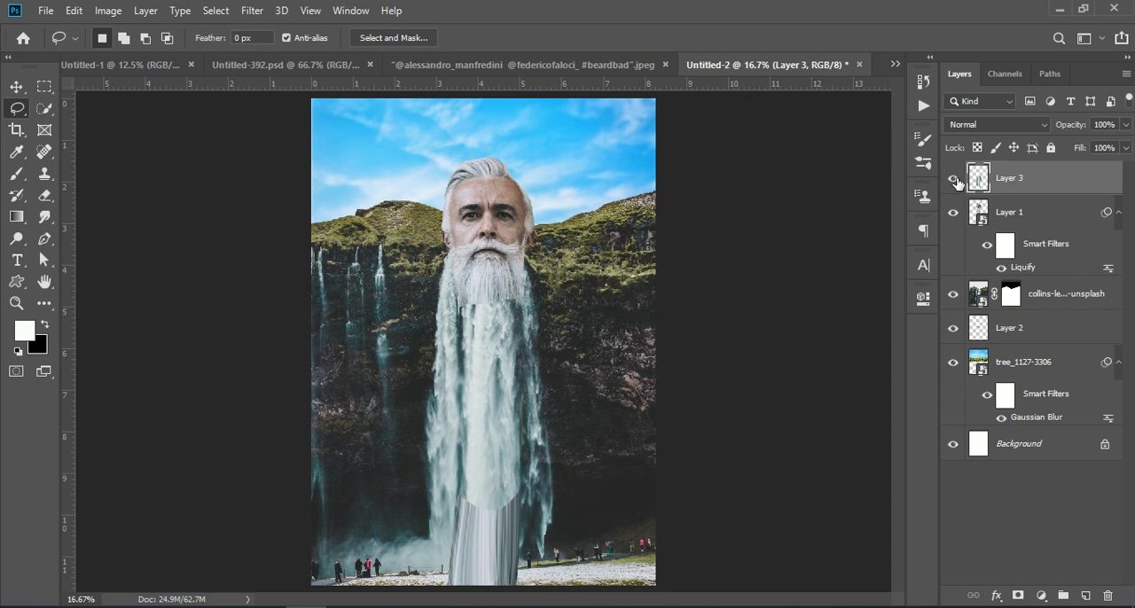
Move the copied waterfall piece, Layer 3, up so it covers the beard from the mouth down, and compare with it hidden
click(954, 180)
click(954, 181)
key(ctrl)
key(ctrl+t)
drag(469, 386, 459, 328)
key(l)
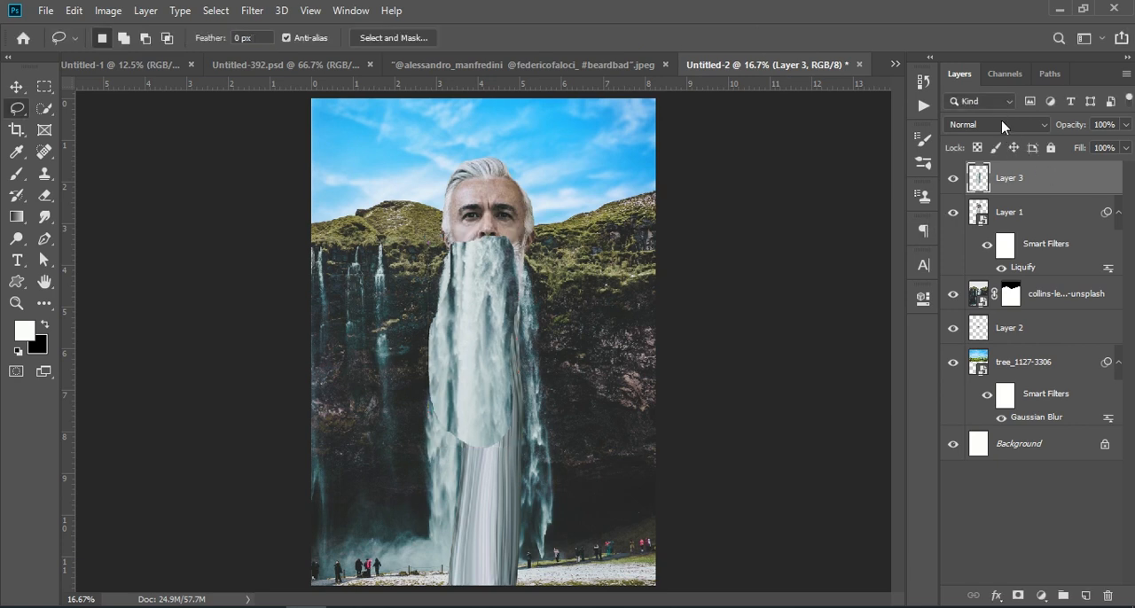
click(951, 181)
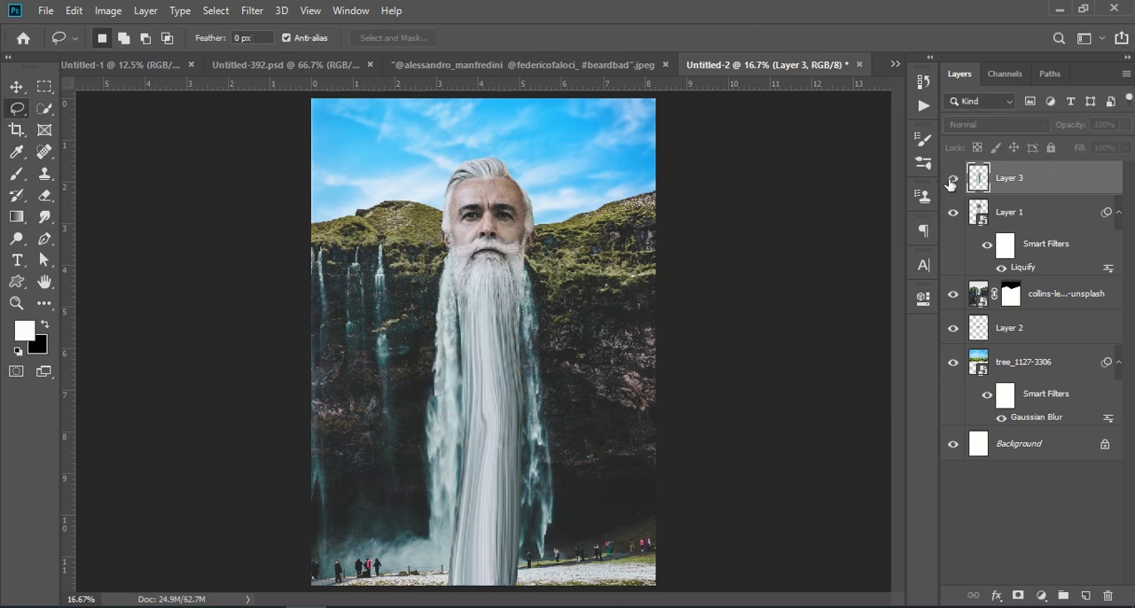
click(951, 181)
Clear any selection and set Layer 3's blend mode to Soft Light
key(ctrl)
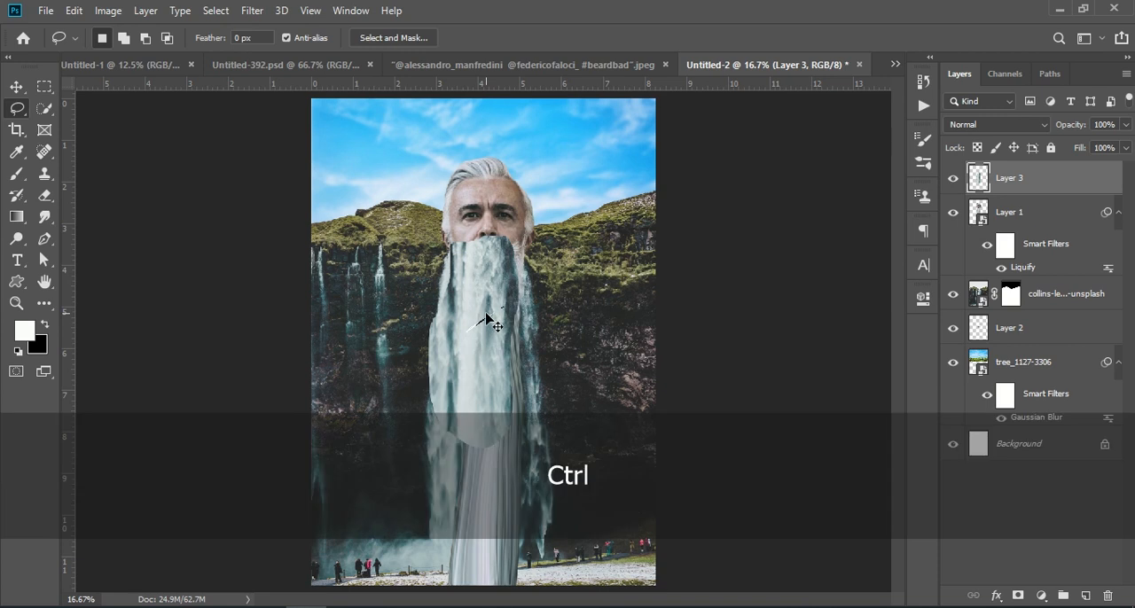
key(ctrl+d)
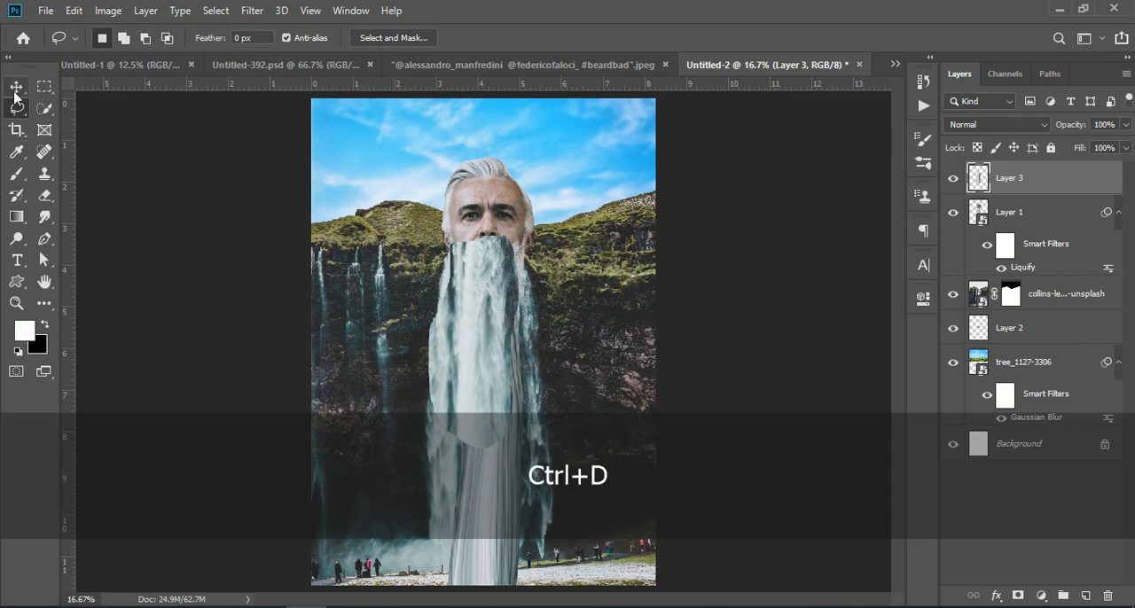
mouse_move(494, 310)
mouse_down()
mouse_move(605, 241)
mouse_move(623, 266)
mouse_move(582, 300)
mouse_move(492, 333)
mouse_move(481, 310)
mouse_up()
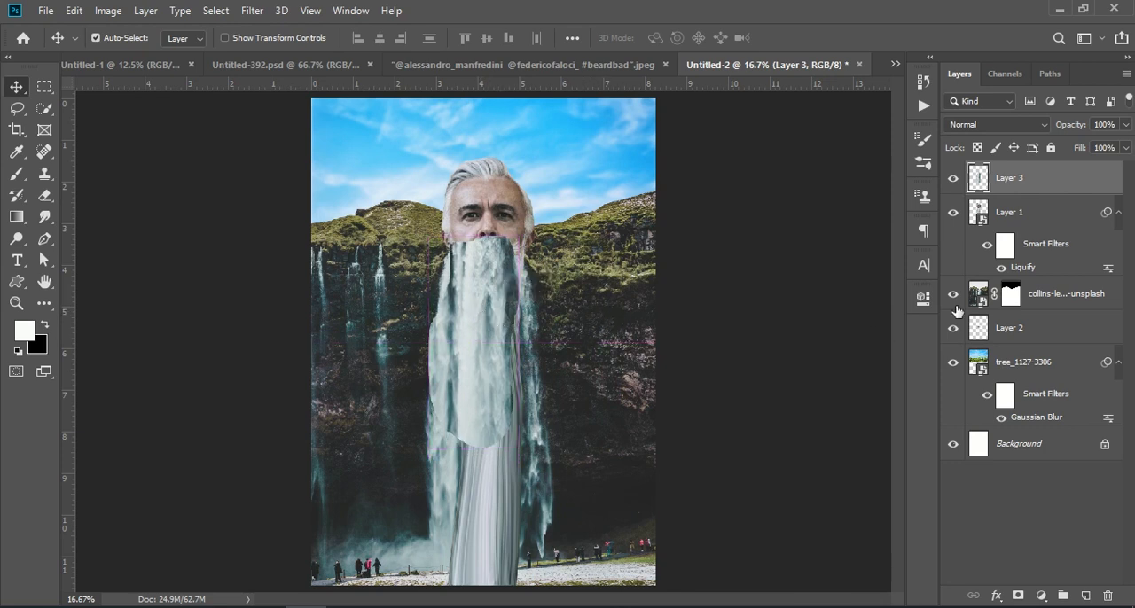
click(993, 125)
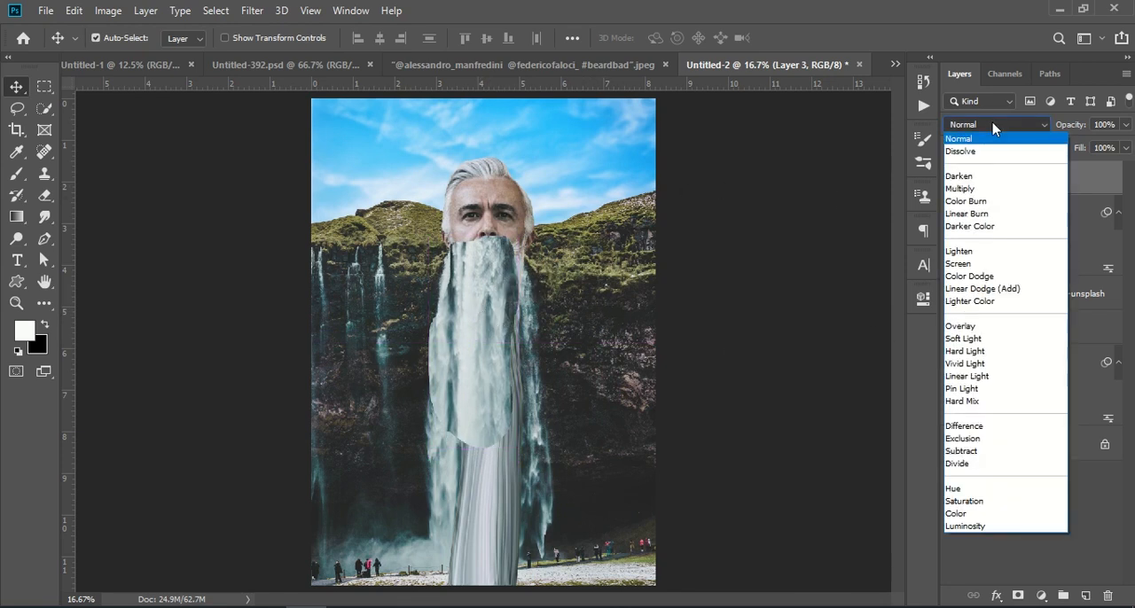
click(981, 339)
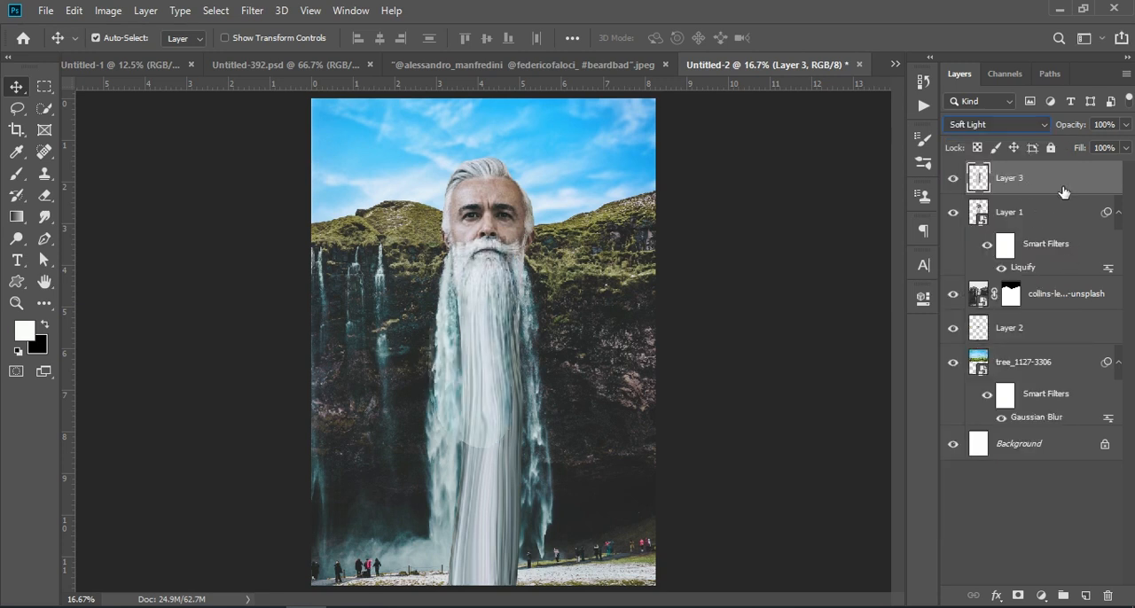
Add a mask to Layer 1 and paint it black with a soft 563 px brush to hide the stretched beard's lower part
click(1010, 217)
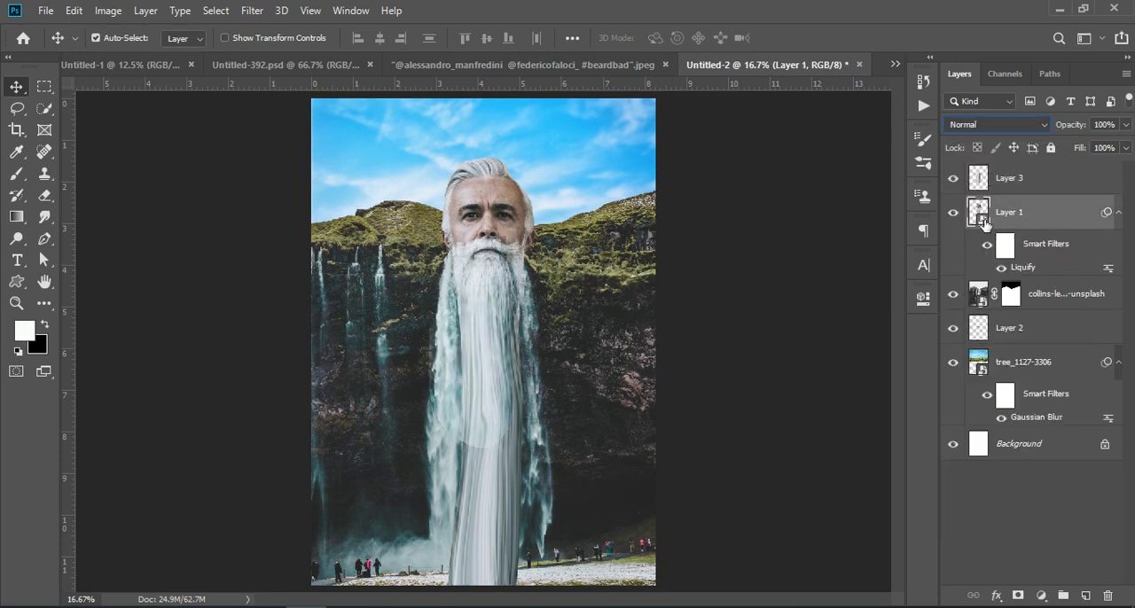
click(953, 214)
click(953, 213)
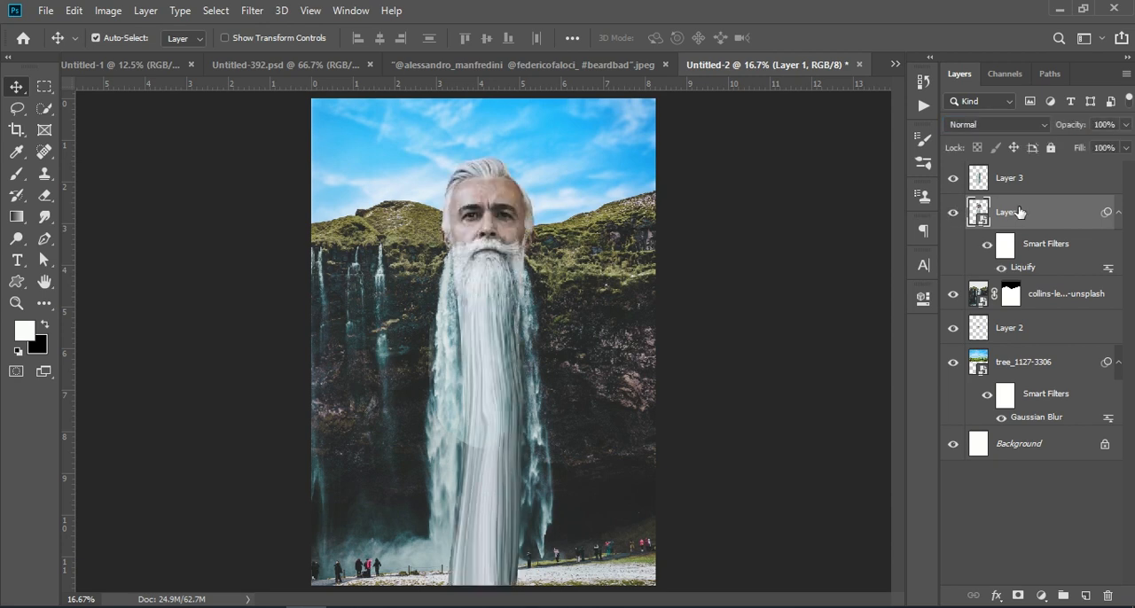
click(1018, 595)
key(x)
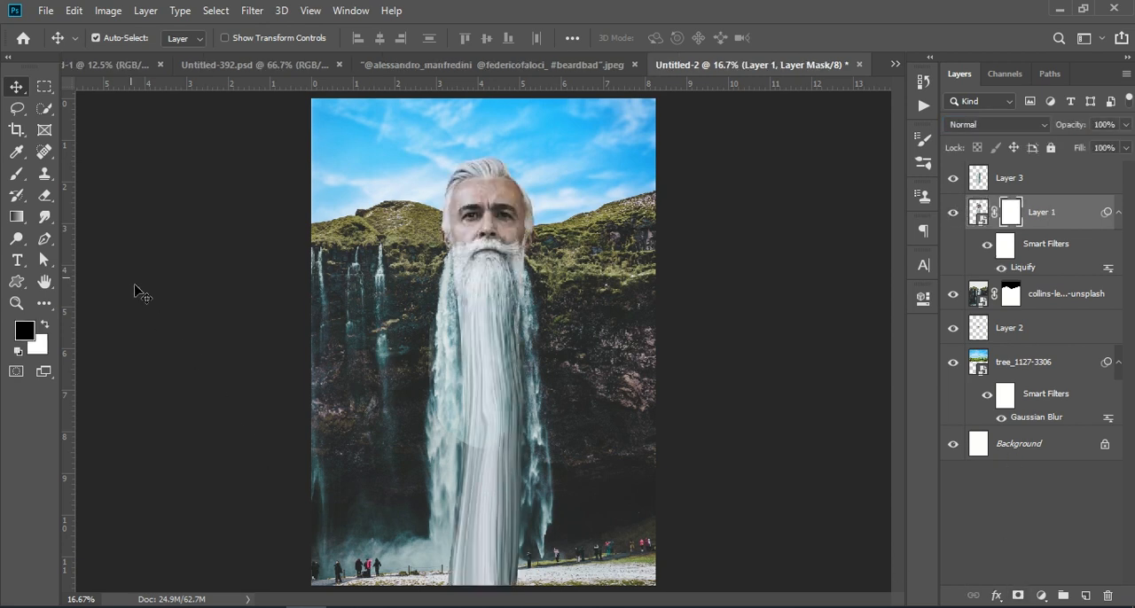
click(17, 174)
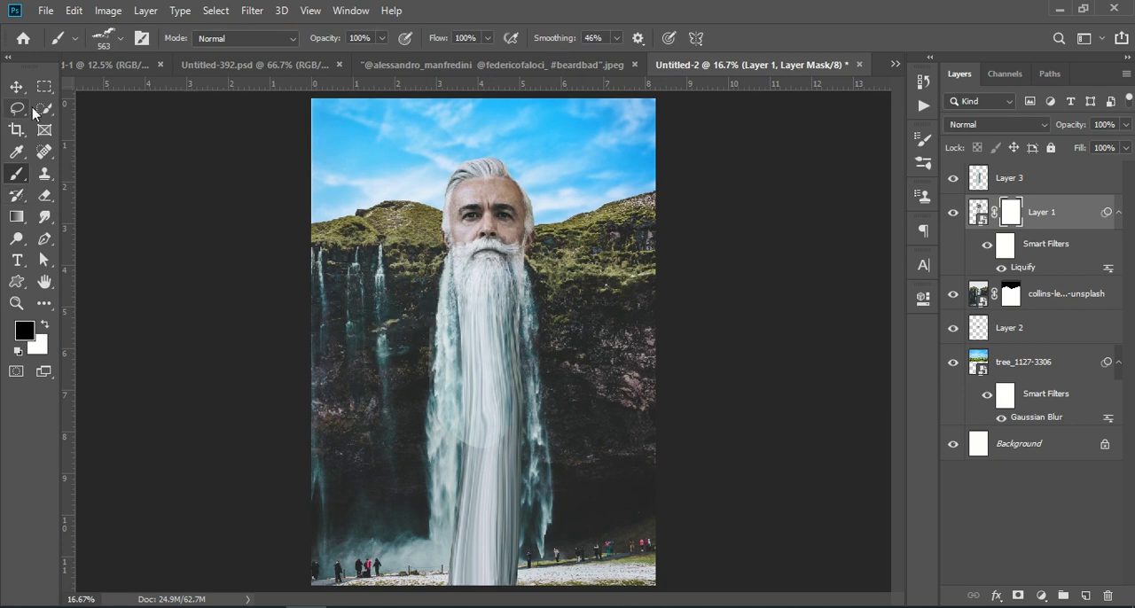
click(119, 40)
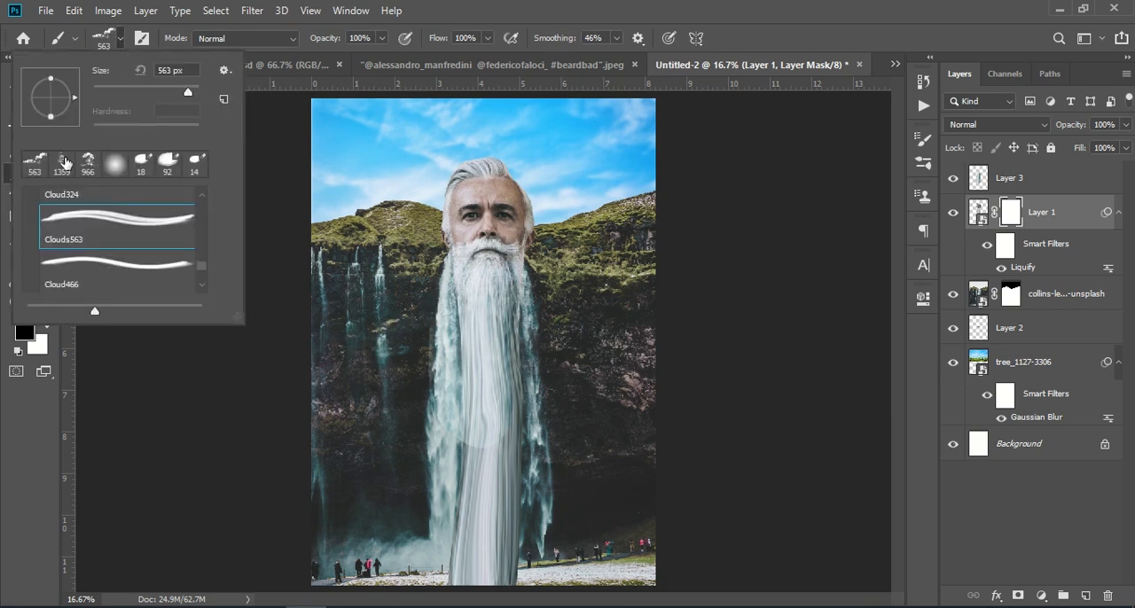
click(111, 168)
mouse_move(493, 338)
mouse_down()
mouse_move(494, 489)
mouse_move(473, 412)
mouse_move(457, 442)
mouse_move(455, 583)
mouse_move(468, 451)
mouse_move(439, 423)
mouse_move(471, 440)
mouse_move(515, 540)
mouse_move(457, 568)
mouse_move(460, 588)
mouse_move(516, 512)
mouse_move(538, 543)
mouse_move(508, 550)
mouse_move(446, 601)
mouse_move(449, 574)
mouse_move(514, 601)
mouse_move(527, 514)
mouse_move(486, 423)
mouse_move(471, 453)
mouse_move(476, 425)
mouse_move(476, 456)
mouse_up()
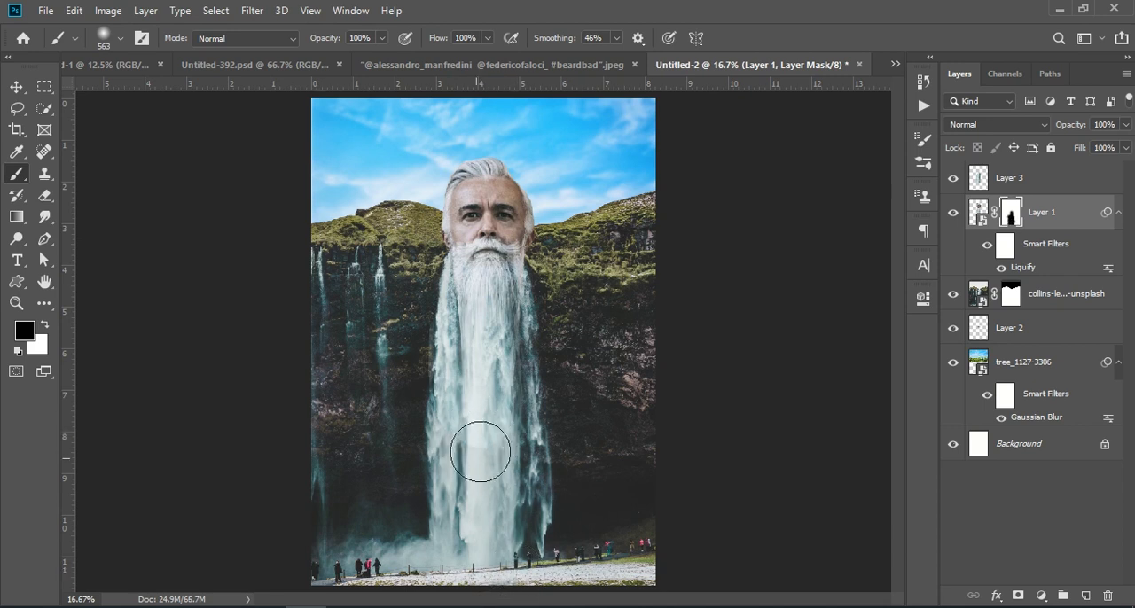
key(x)
key(ctrl+2)
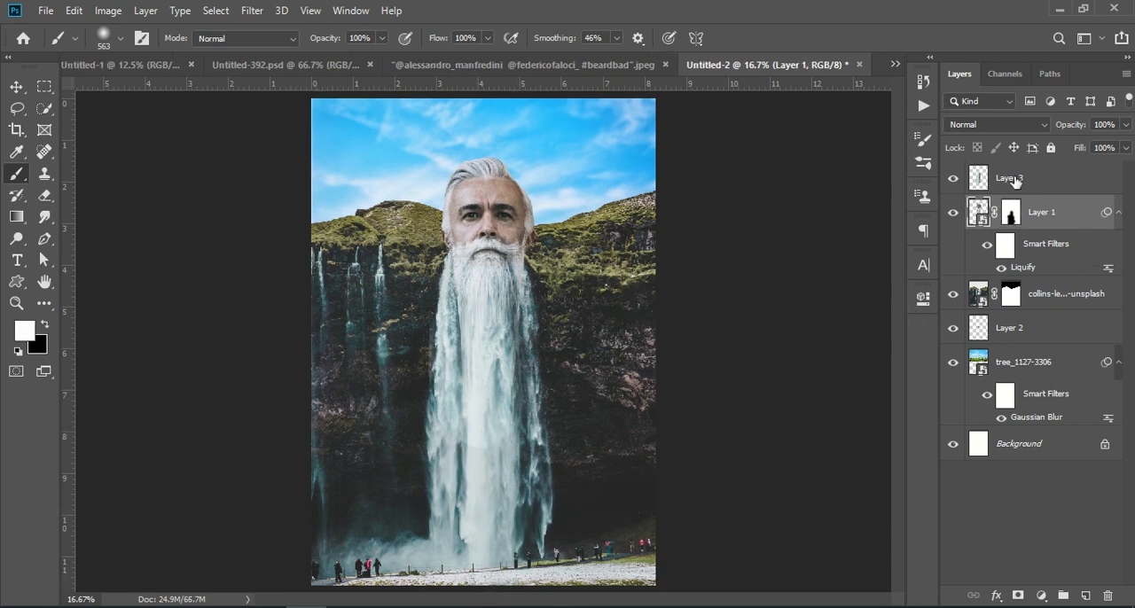
Add a mask to Layer 3 and paint black over its lower part to blend its edge into the waterfall
click(1015, 180)
click(1017, 595)
key(x)
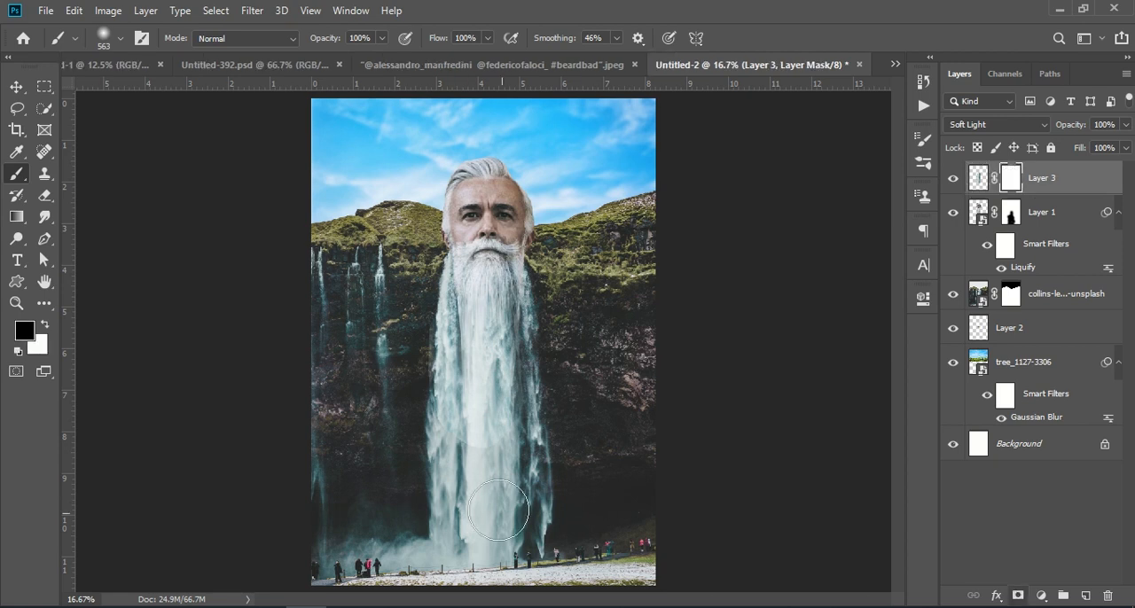
mouse_move(505, 453)
mouse_down()
mouse_move(474, 449)
mouse_move(451, 391)
mouse_move(471, 410)
mouse_move(491, 387)
mouse_move(511, 434)
mouse_move(512, 405)
mouse_move(461, 301)
mouse_move(499, 325)
mouse_move(494, 371)
mouse_move(468, 296)
mouse_move(487, 362)
mouse_move(486, 409)
mouse_move(508, 392)
mouse_move(454, 436)
mouse_move(482, 503)
mouse_move(479, 410)
mouse_up()
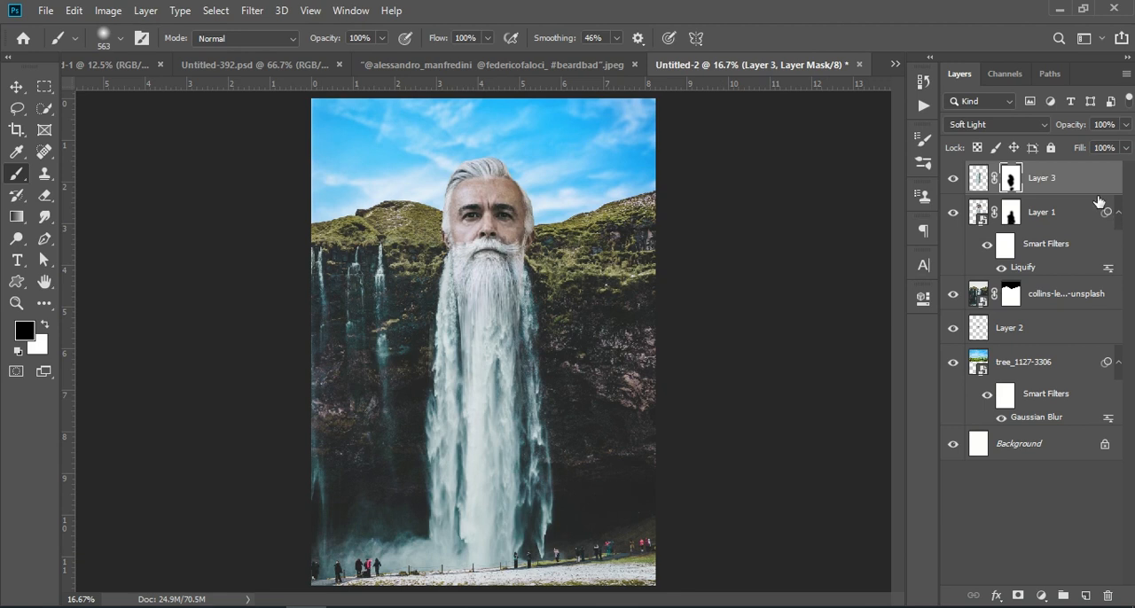
click(978, 179)
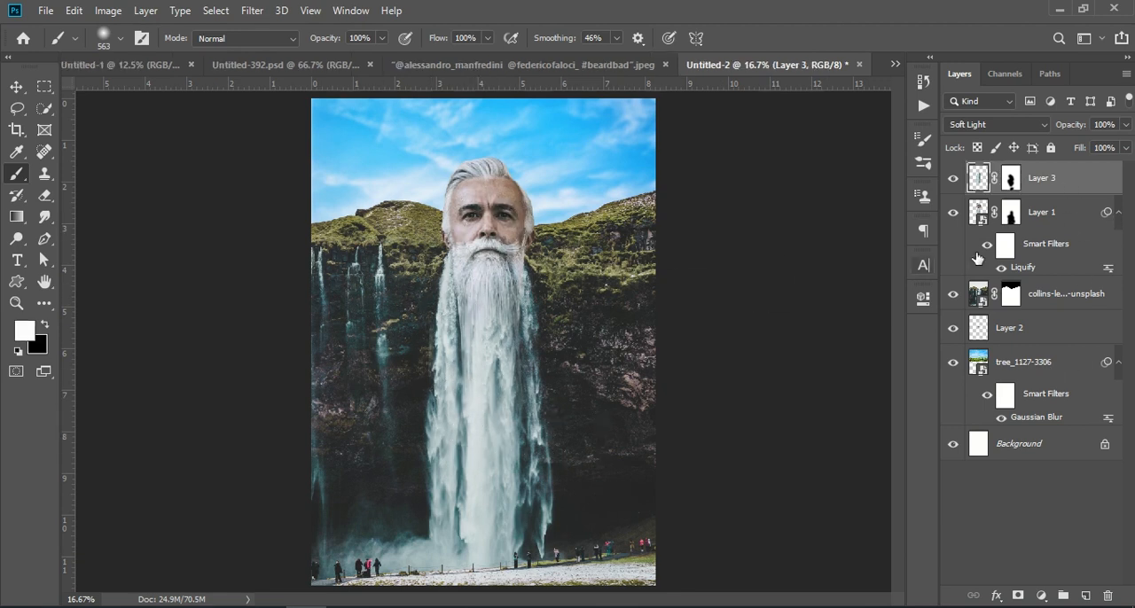
Add a Color Balance adjustment clipped to Layer 3 and shift its midtones slightly toward cyan
click(1041, 594)
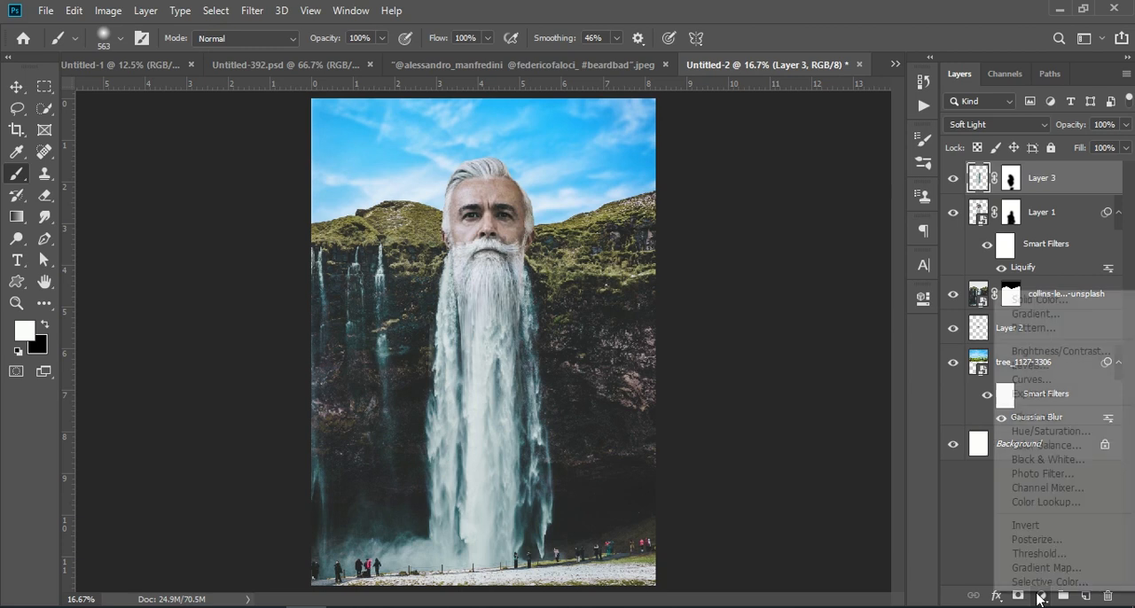
click(1048, 445)
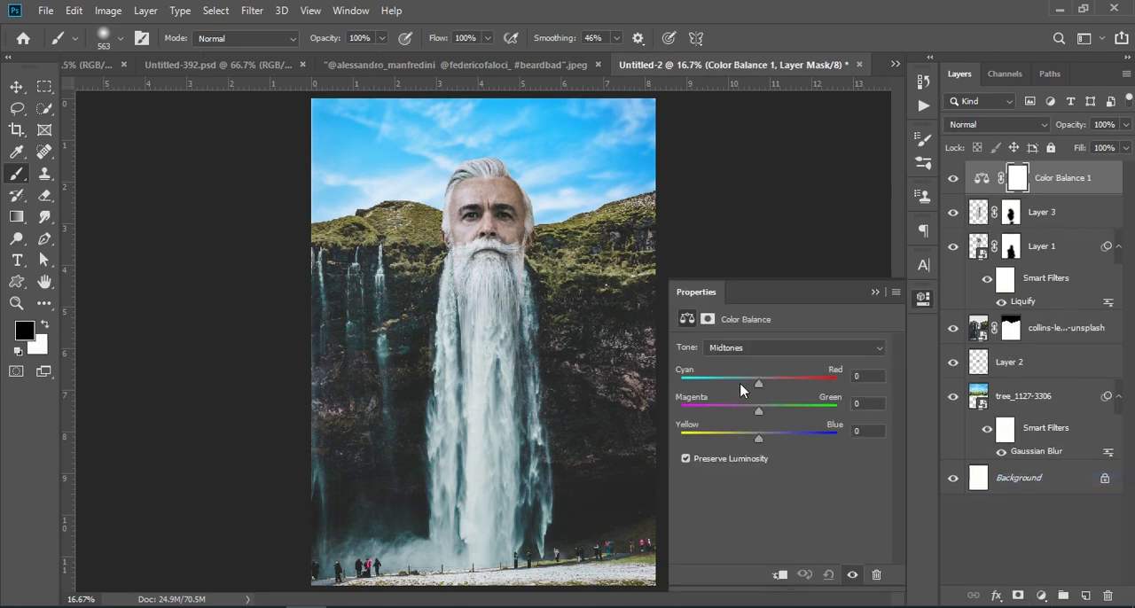
click(779, 575)
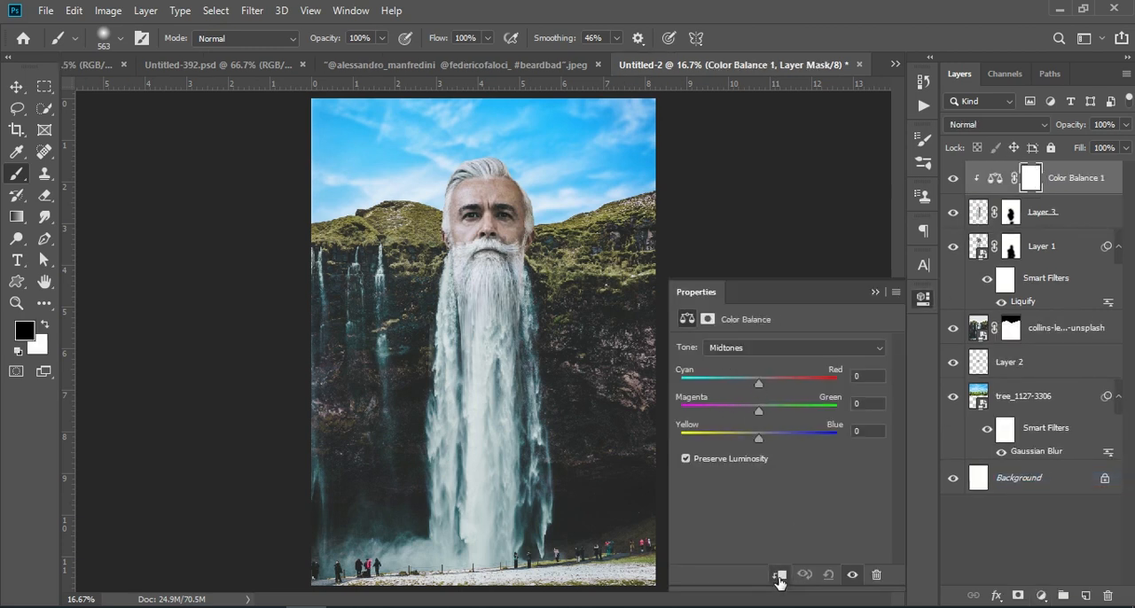
drag(759, 384, 746, 384)
click(875, 293)
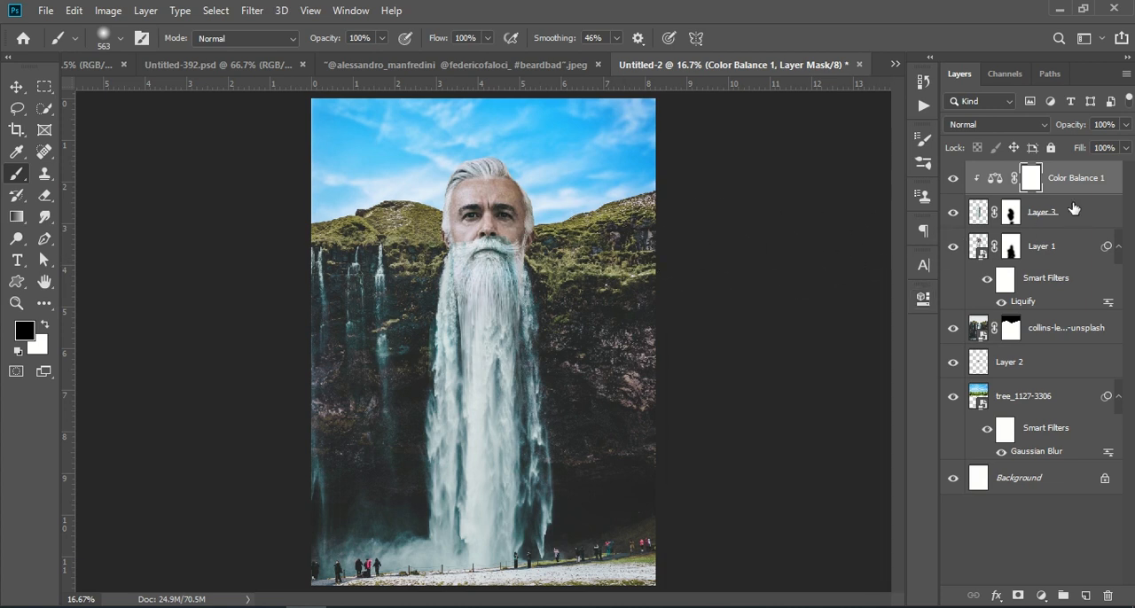
Add a Brightness/Contrast adjustment layer above Color Balance 1 and raise the brightness to about 19
click(1077, 180)
click(1041, 595)
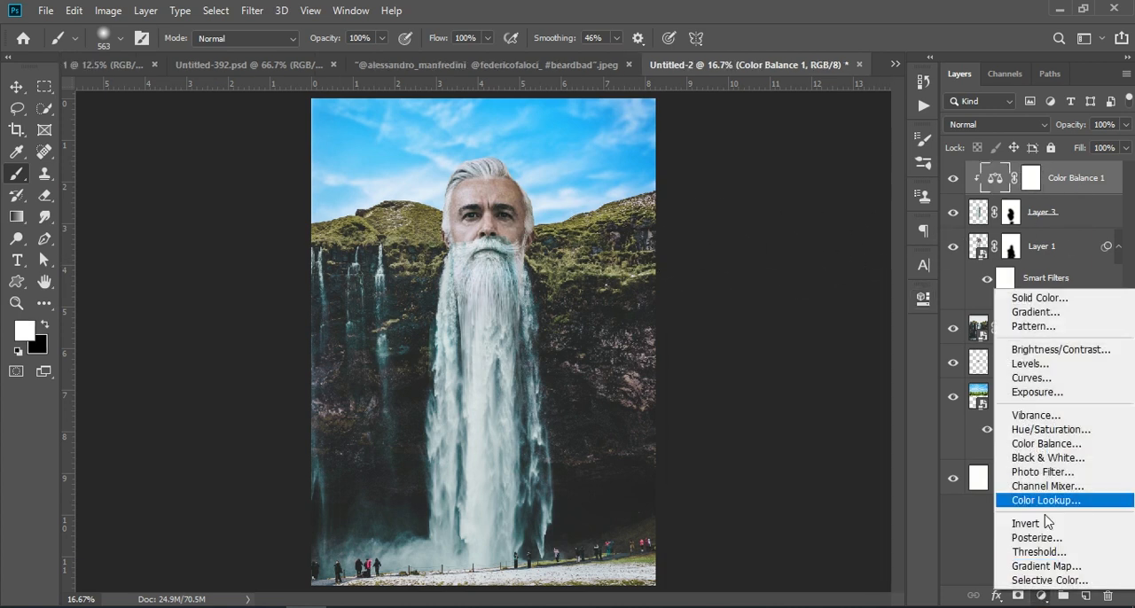
click(1066, 350)
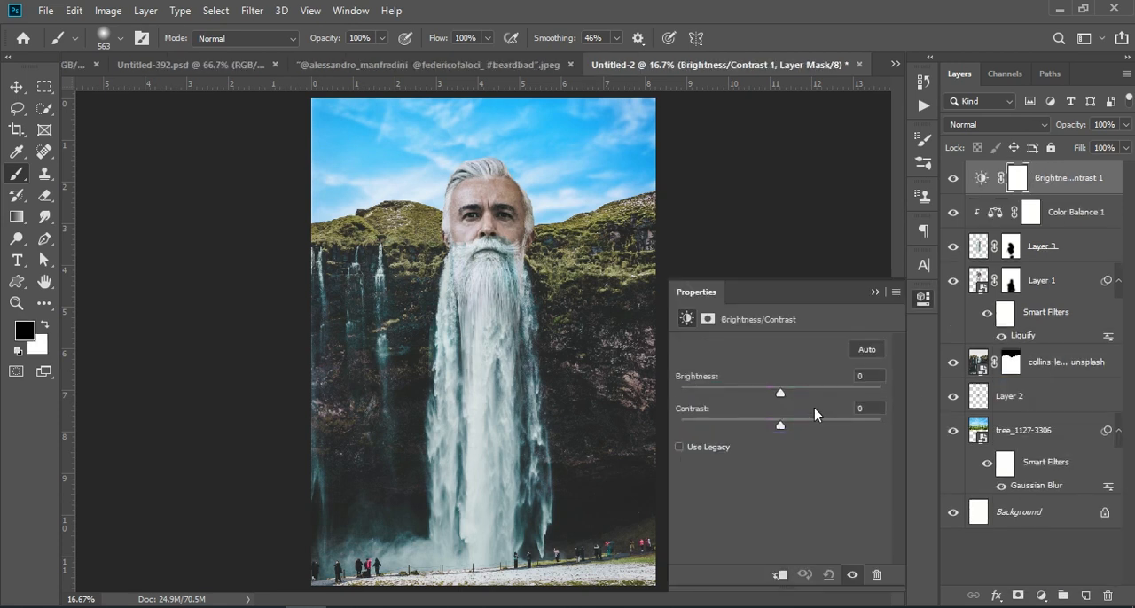
drag(783, 396, 799, 394)
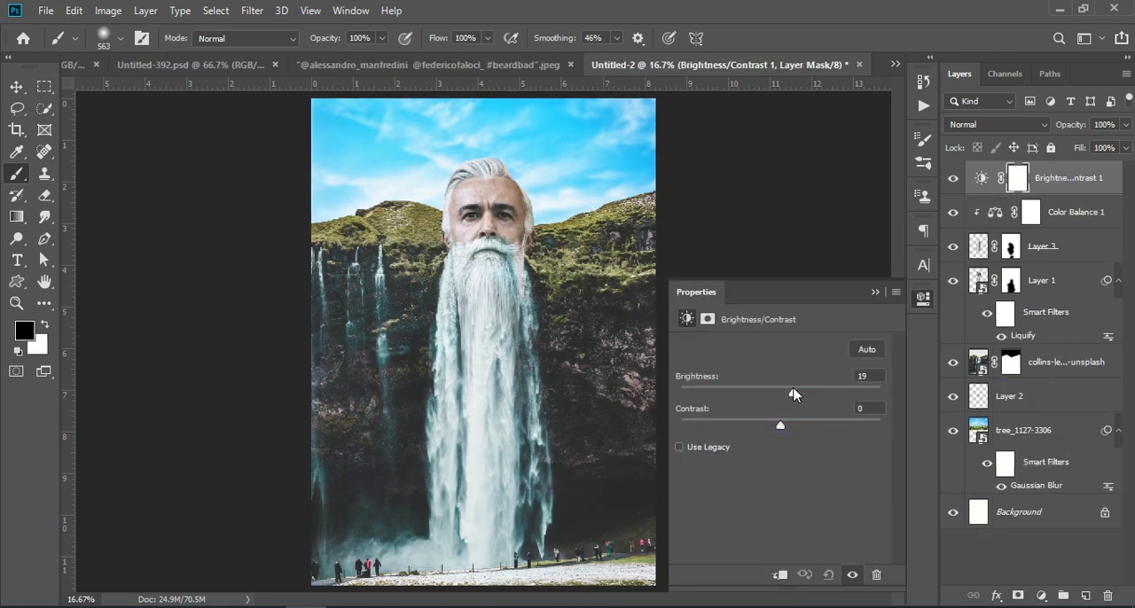
click(875, 293)
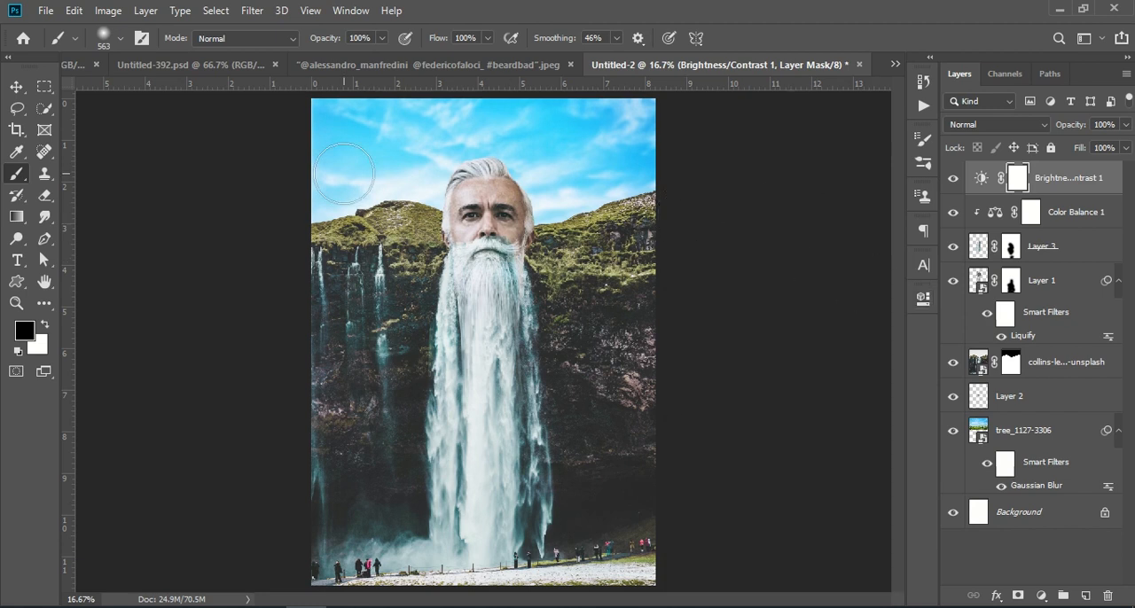
Examine the face and the blend between the beard and the waterfall up close
click(13, 90)
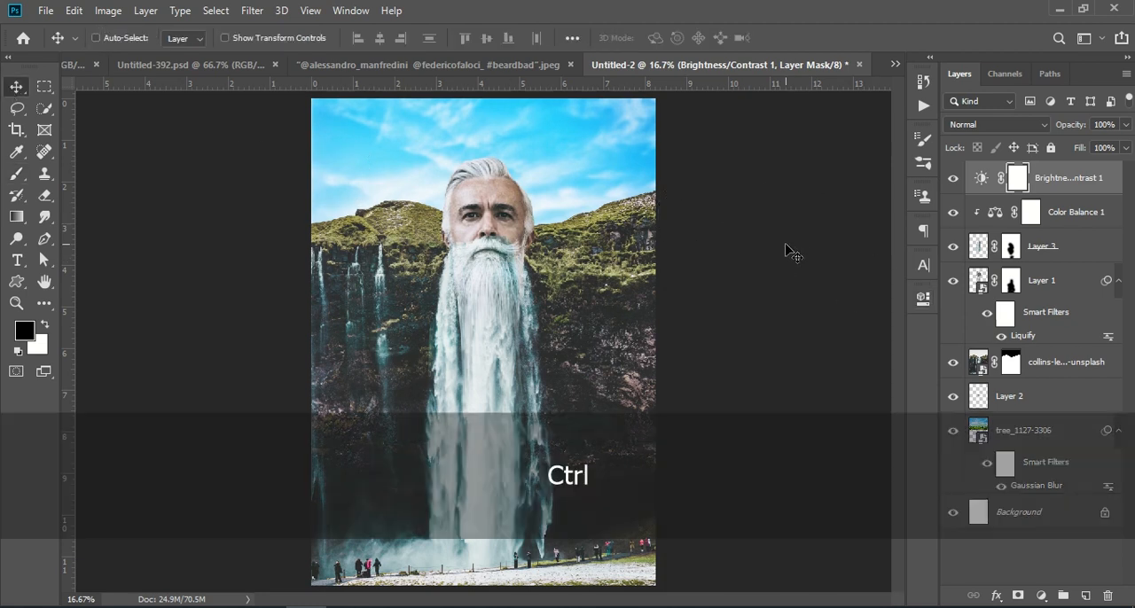
key(ctrl+KP_Add)
key(ctrl+KP_Add)
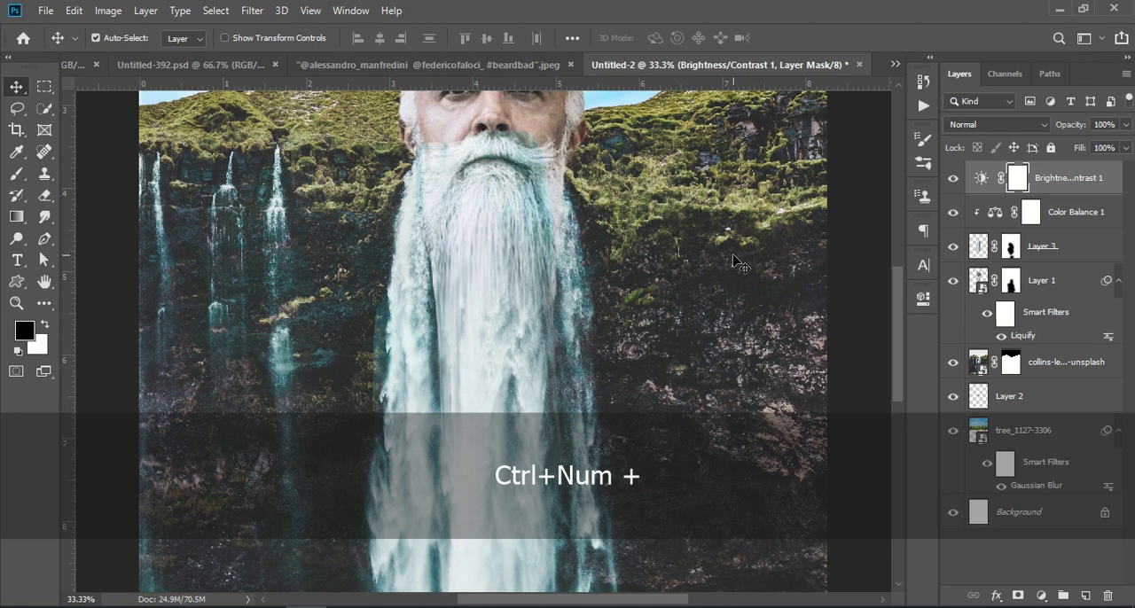
scroll(738, 261, up, 3)
scroll(732, 255, up, 2)
scroll(732, 256, down, 3)
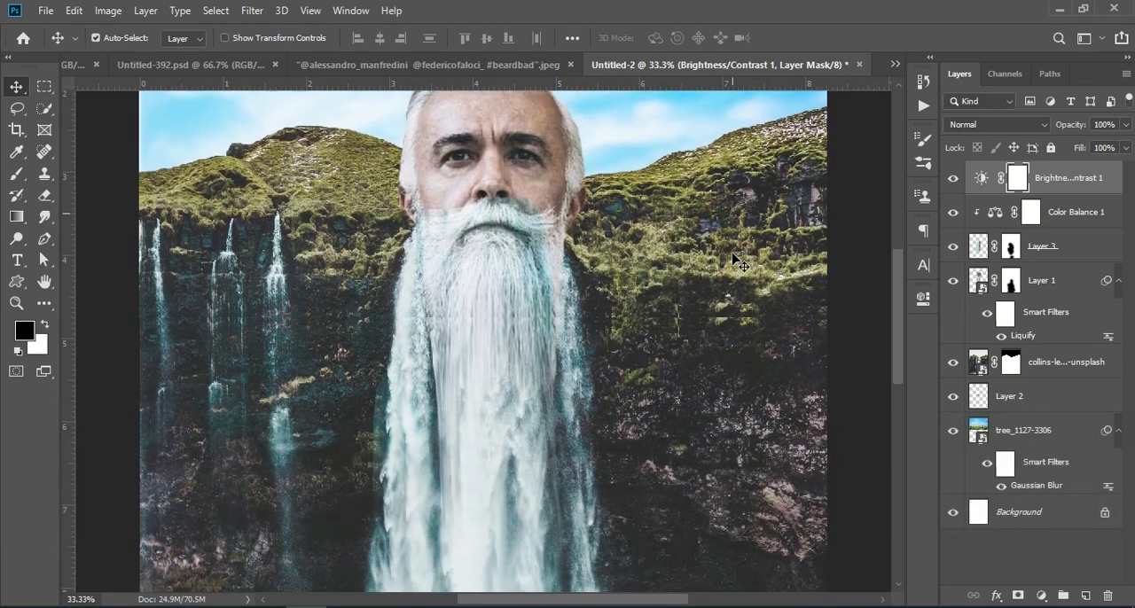
key(ctrl+KP_Subtract)
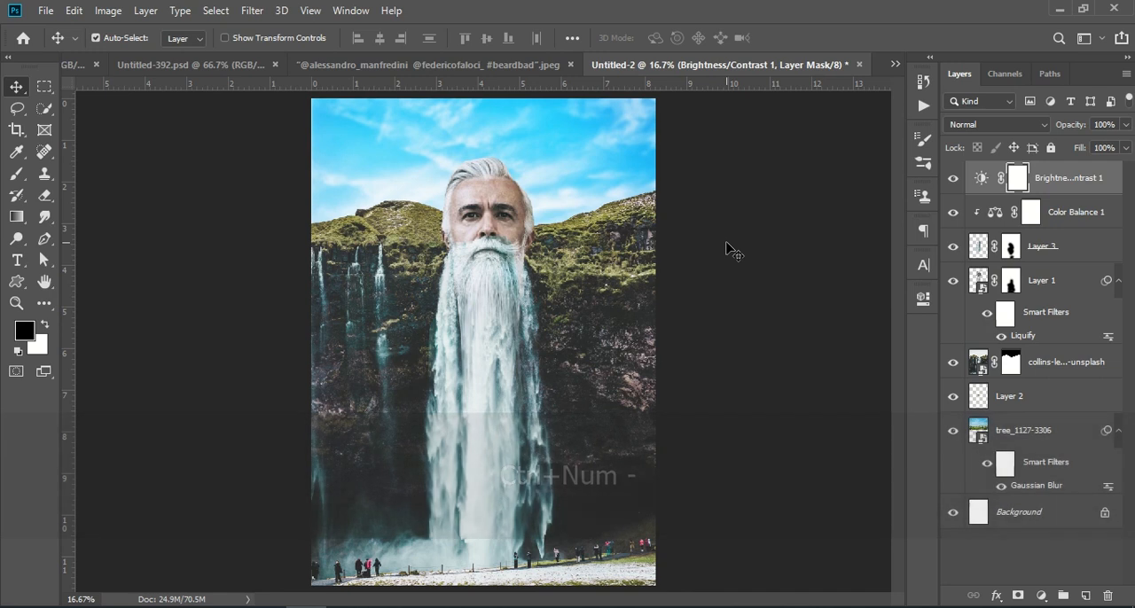
Choose the cloud-shaped brush at 563 px, undo the stray stamp on the adjustment mask, and make white the foreground colour
click(21, 172)
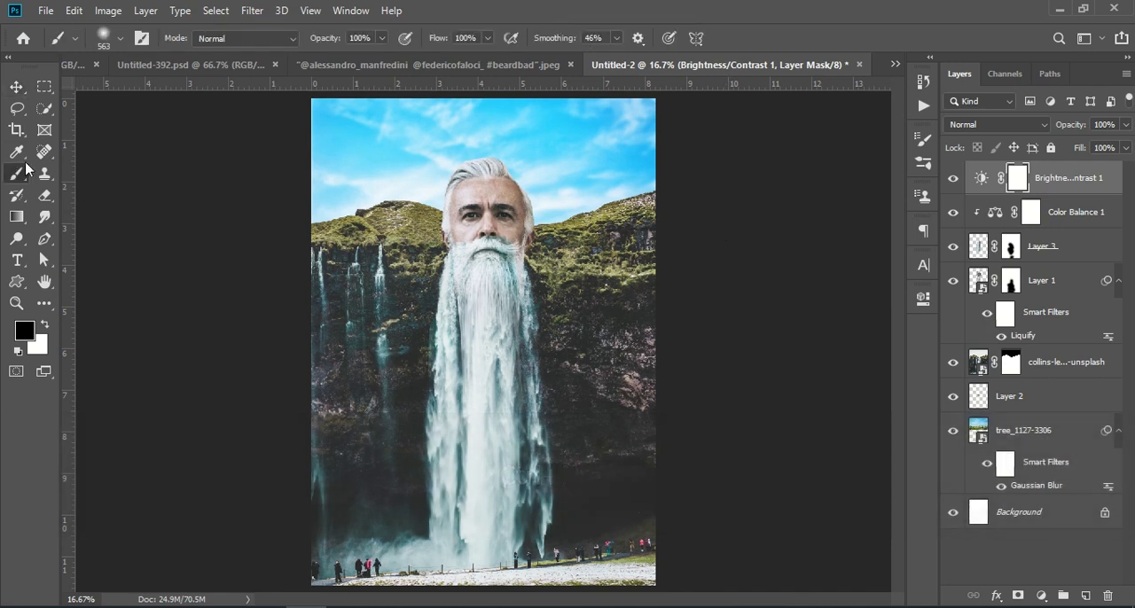
click(121, 38)
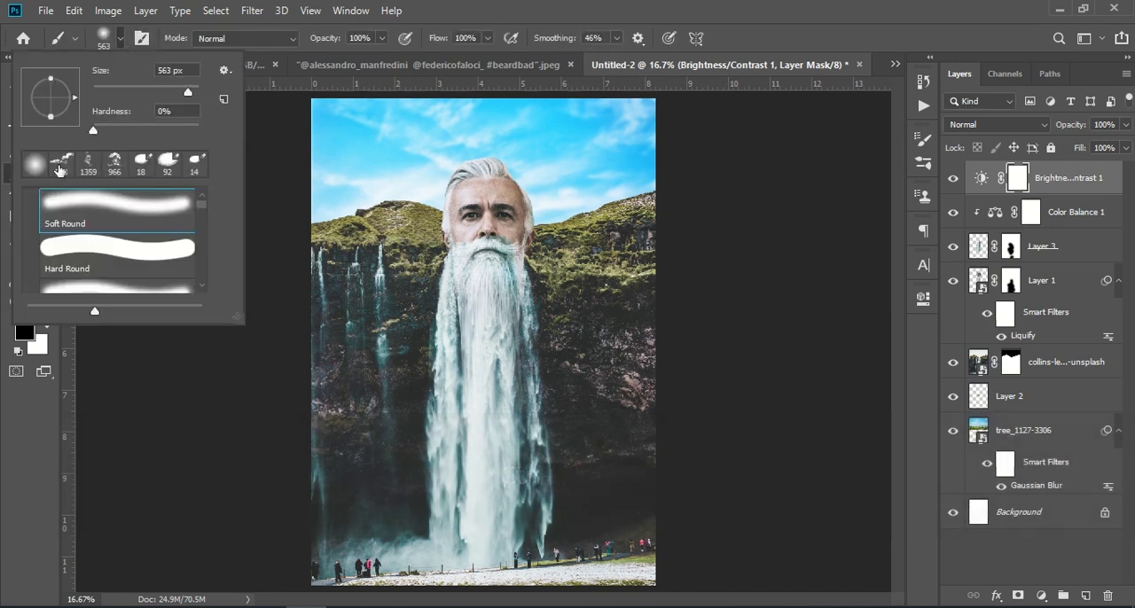
click(60, 164)
click(576, 147)
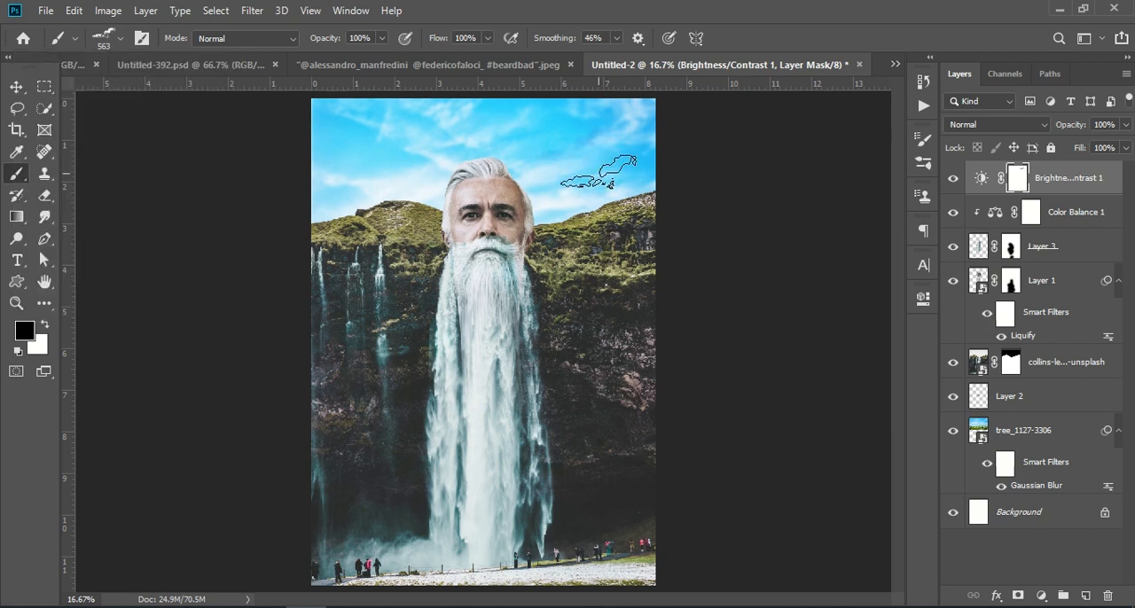
key(ctrl+z)
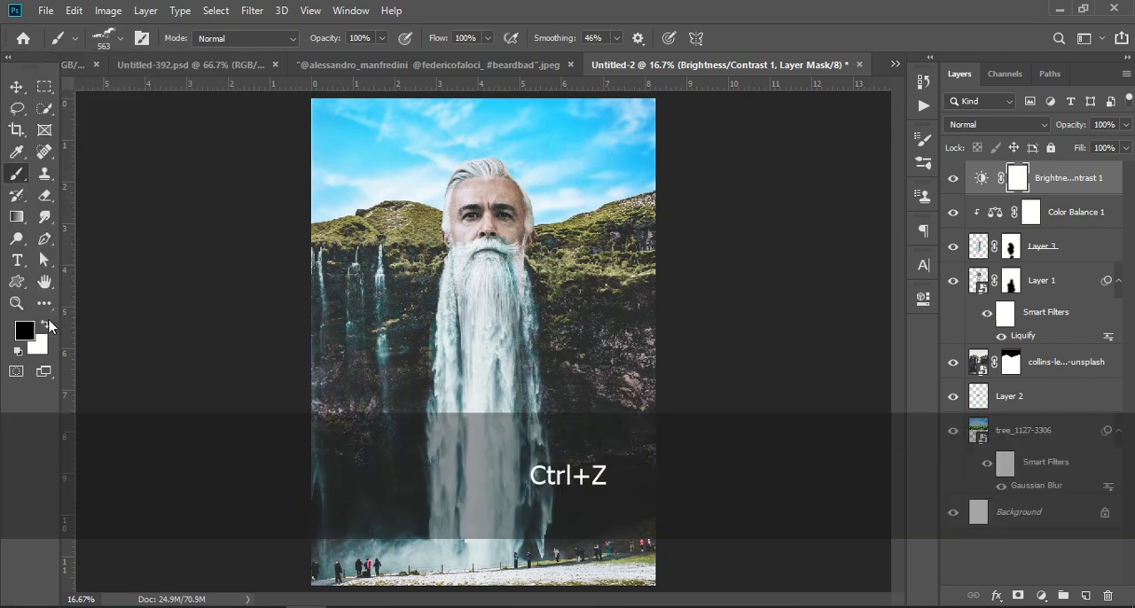
click(47, 328)
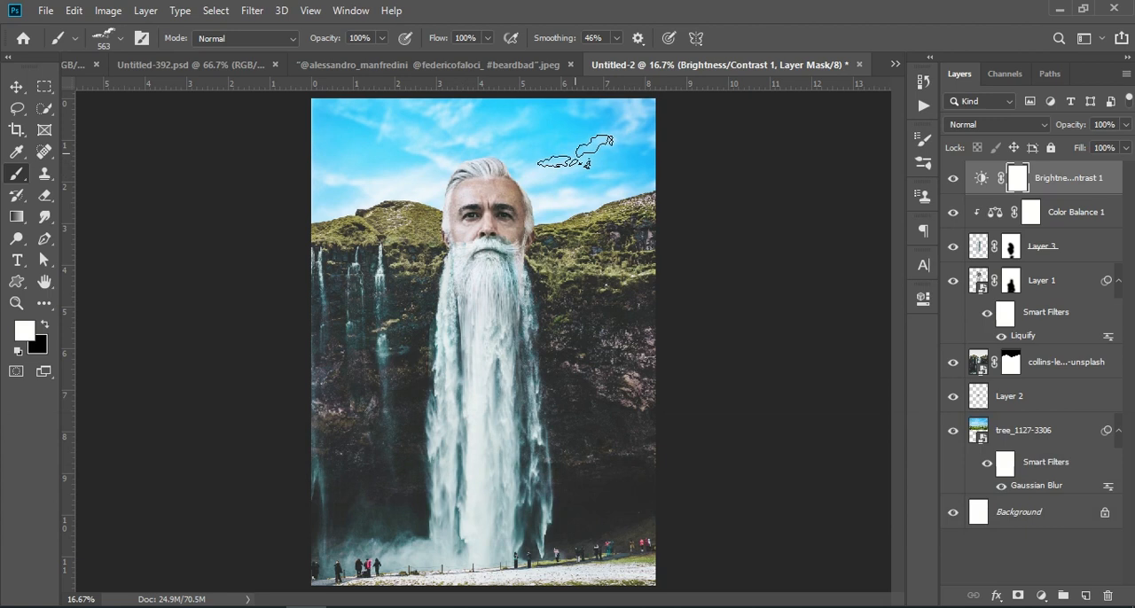
Create a new layer on top and stamp white clouds across the sky on both sides of the man's head
click(1085, 596)
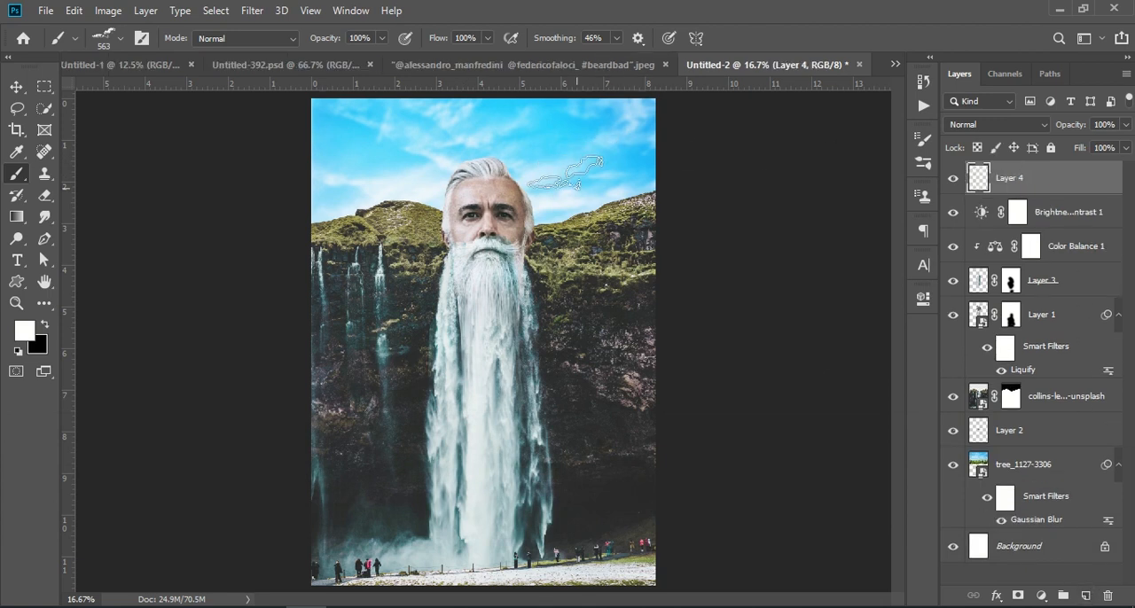
click(578, 140)
click(411, 143)
click(352, 118)
click(361, 174)
click(513, 112)
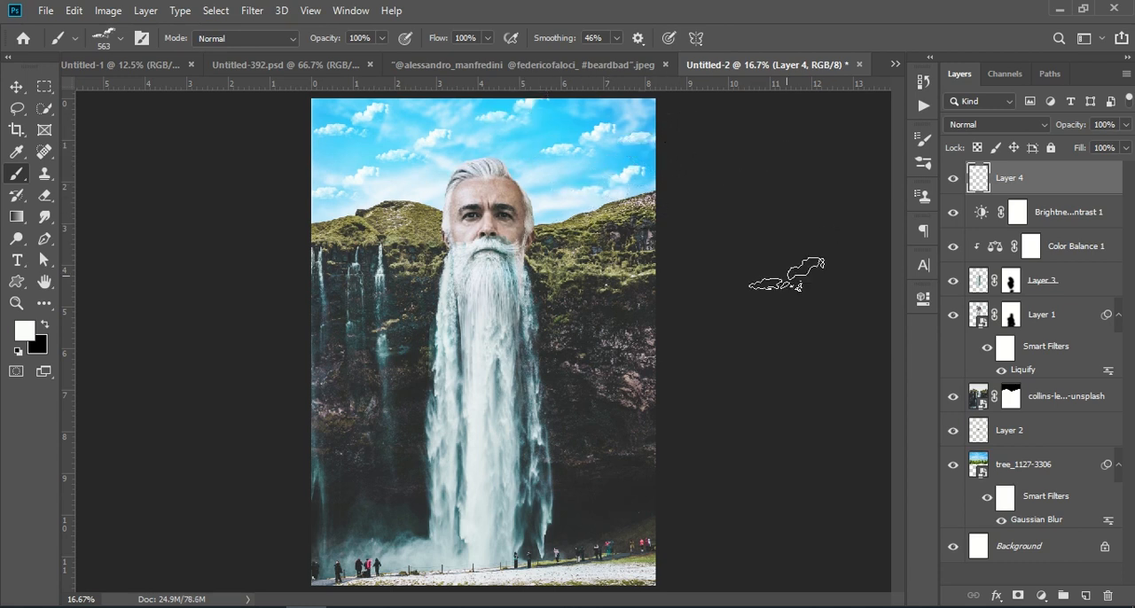
click(353, 273)
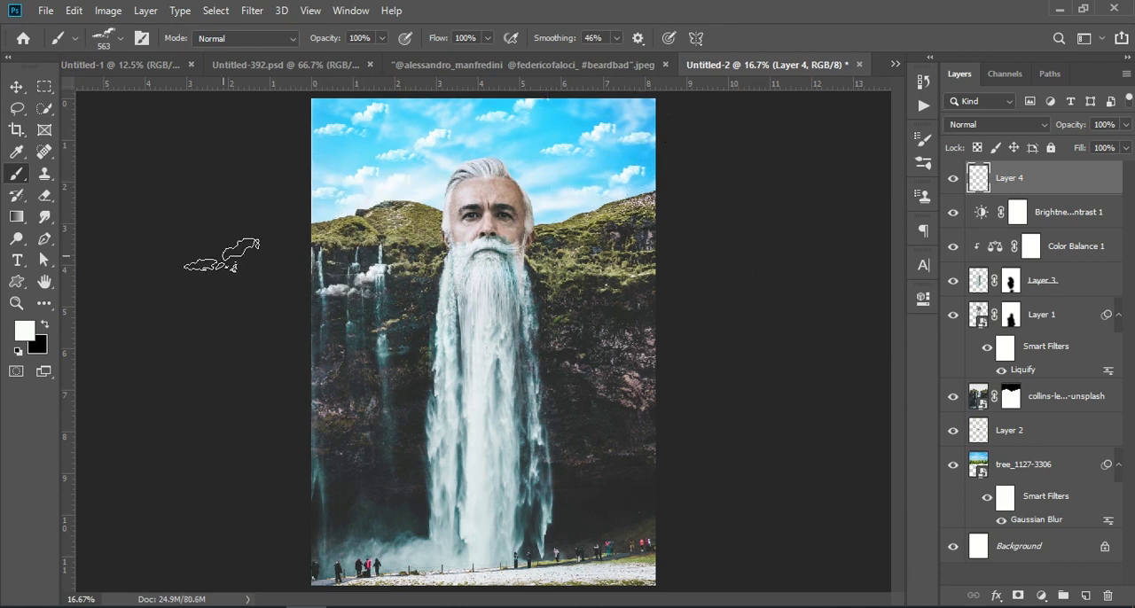
key(ctrl+z)
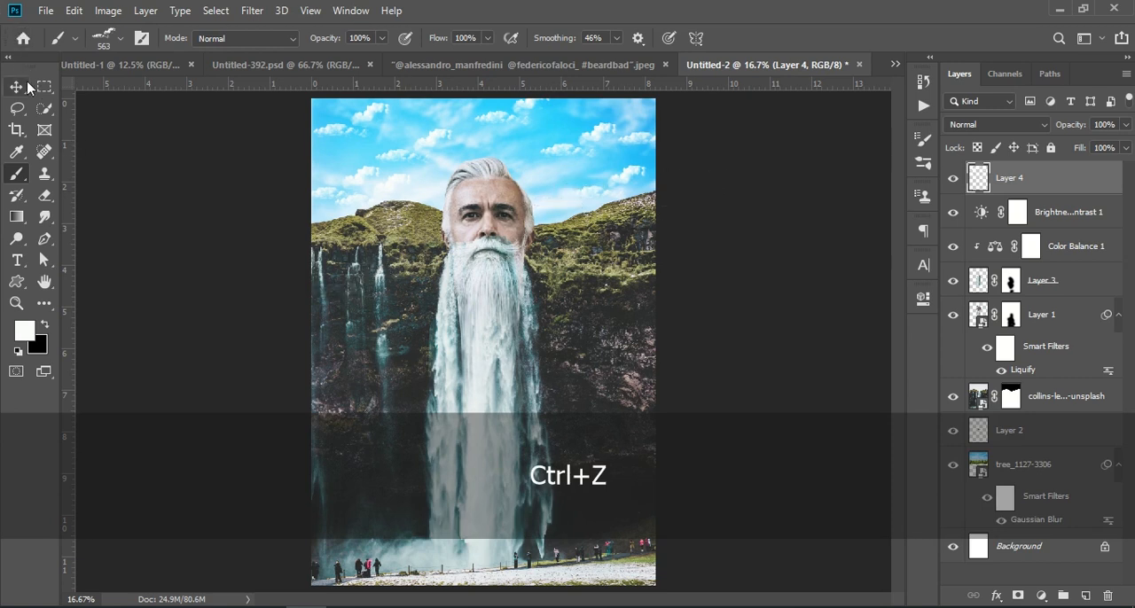
click(17, 88)
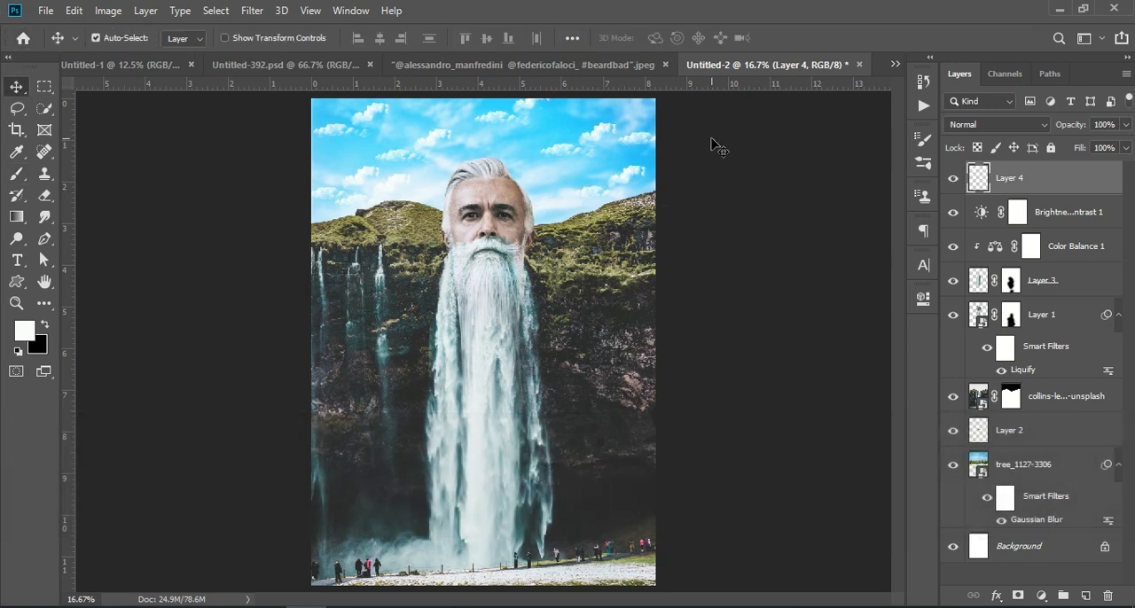